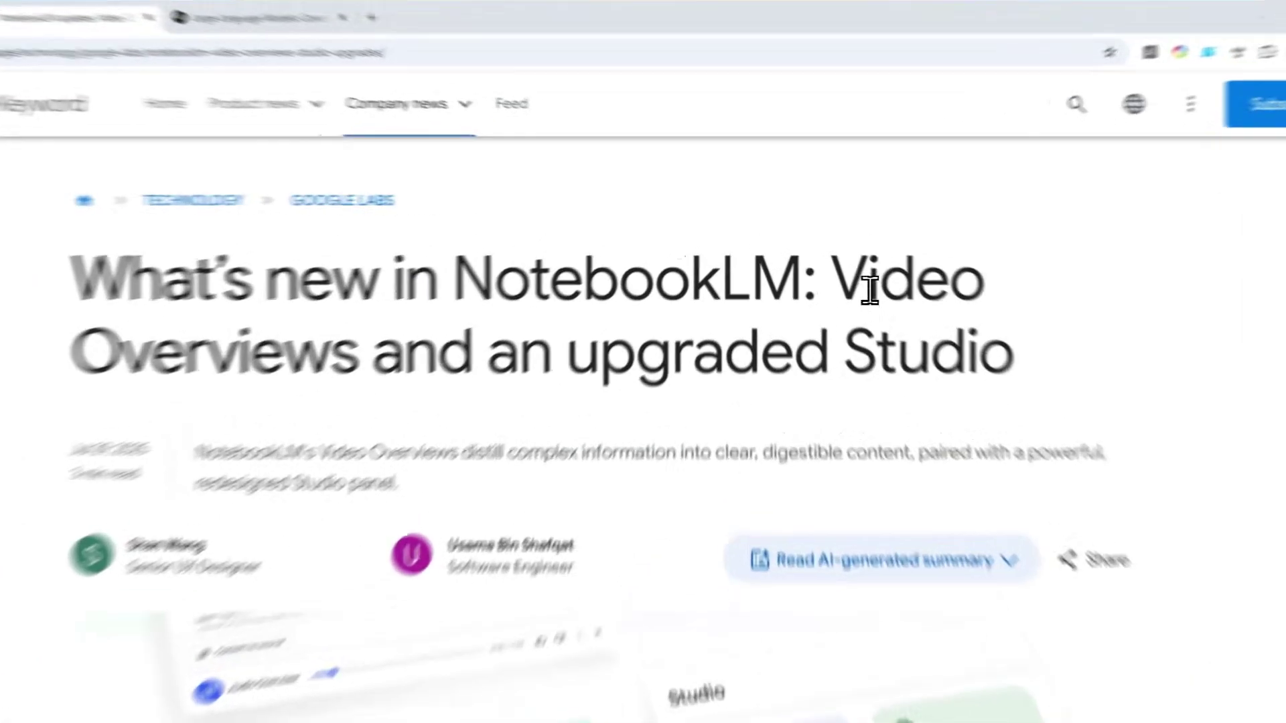
Highlight 'Video Overview' in the article title and scroll down to the embedded introduction video.
{"action": "left_click_drag", "start_coordinate": [837, 262], "coordinate": [461, 322]}
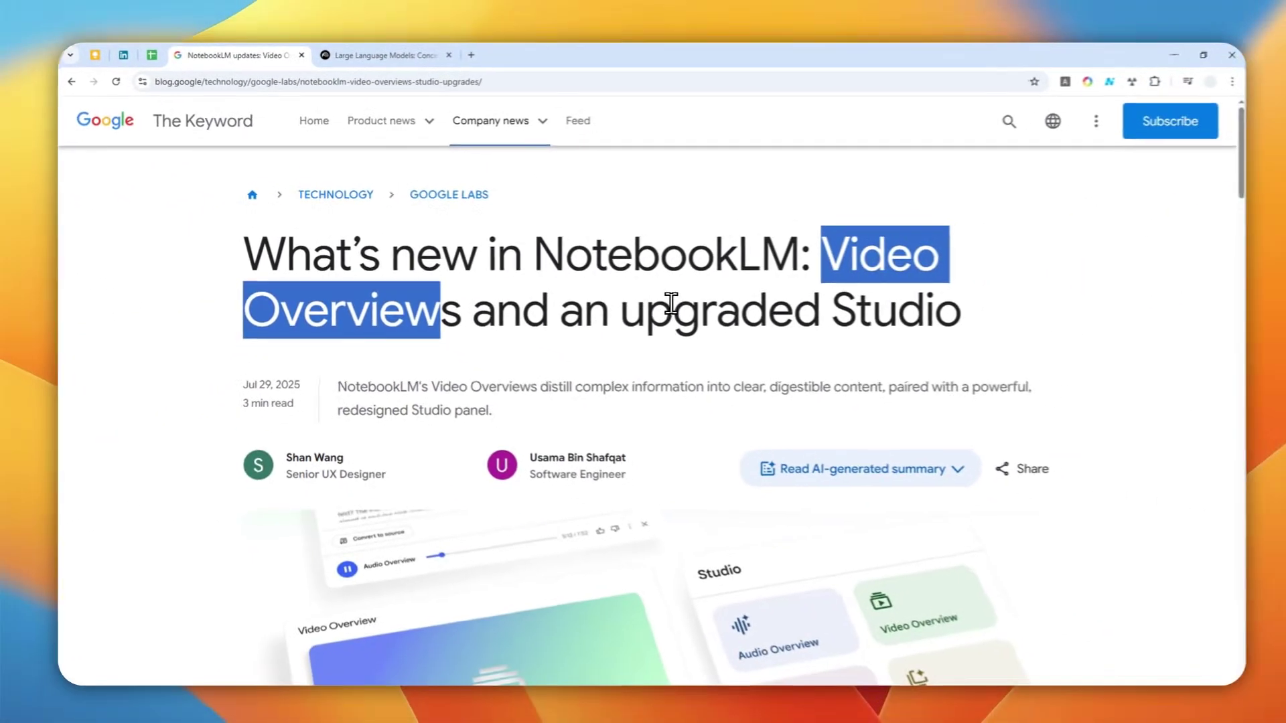
{"action": "scroll", "coordinate": [666, 301], "scroll_direction": "down", "scroll_amount": 2}
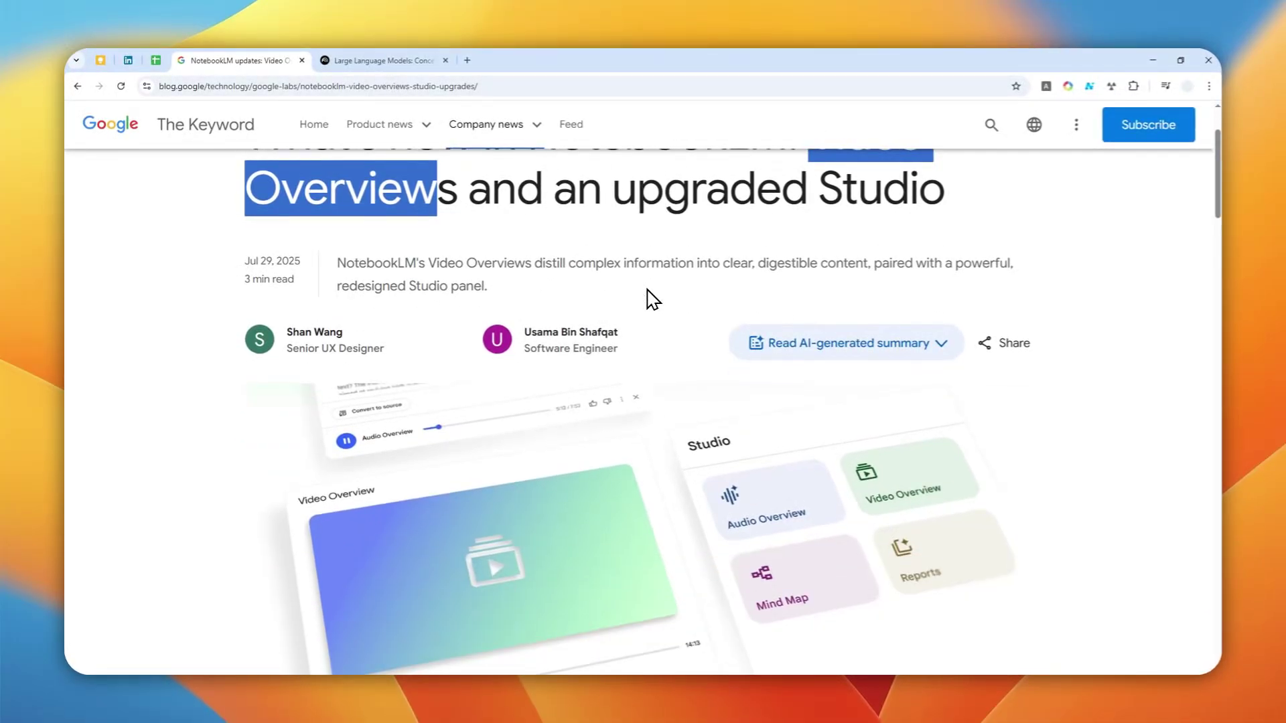
{"action": "scroll", "coordinate": [653, 299], "scroll_direction": "down", "scroll_amount": 2}
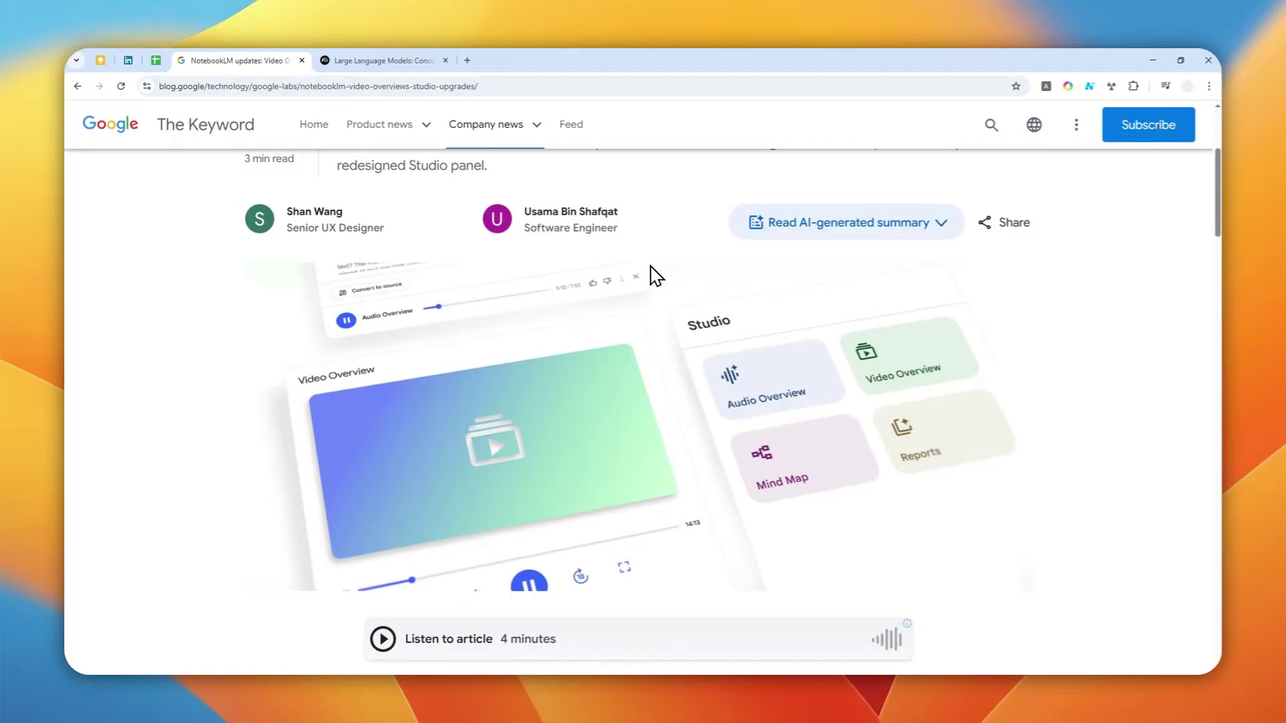
{"action": "scroll", "coordinate": [655, 275], "scroll_direction": "down", "scroll_amount": 2}
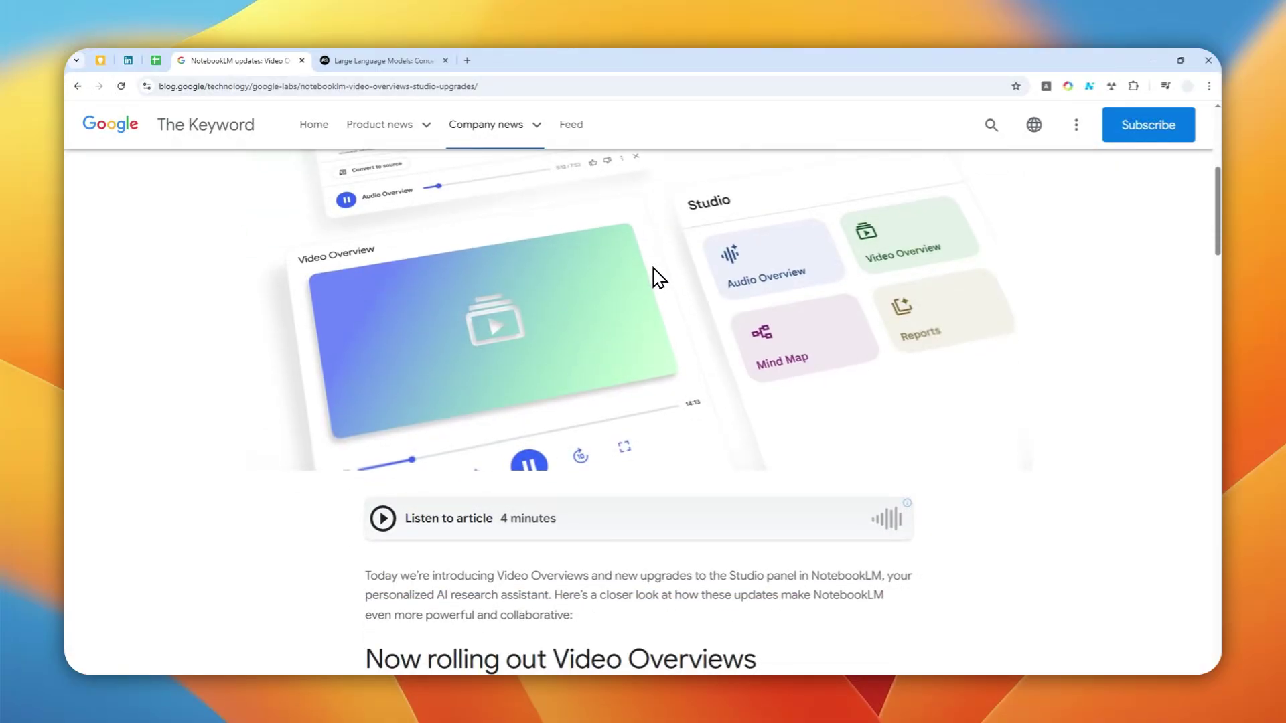
{"action": "scroll", "coordinate": [675, 276], "scroll_direction": "down", "scroll_amount": 1}
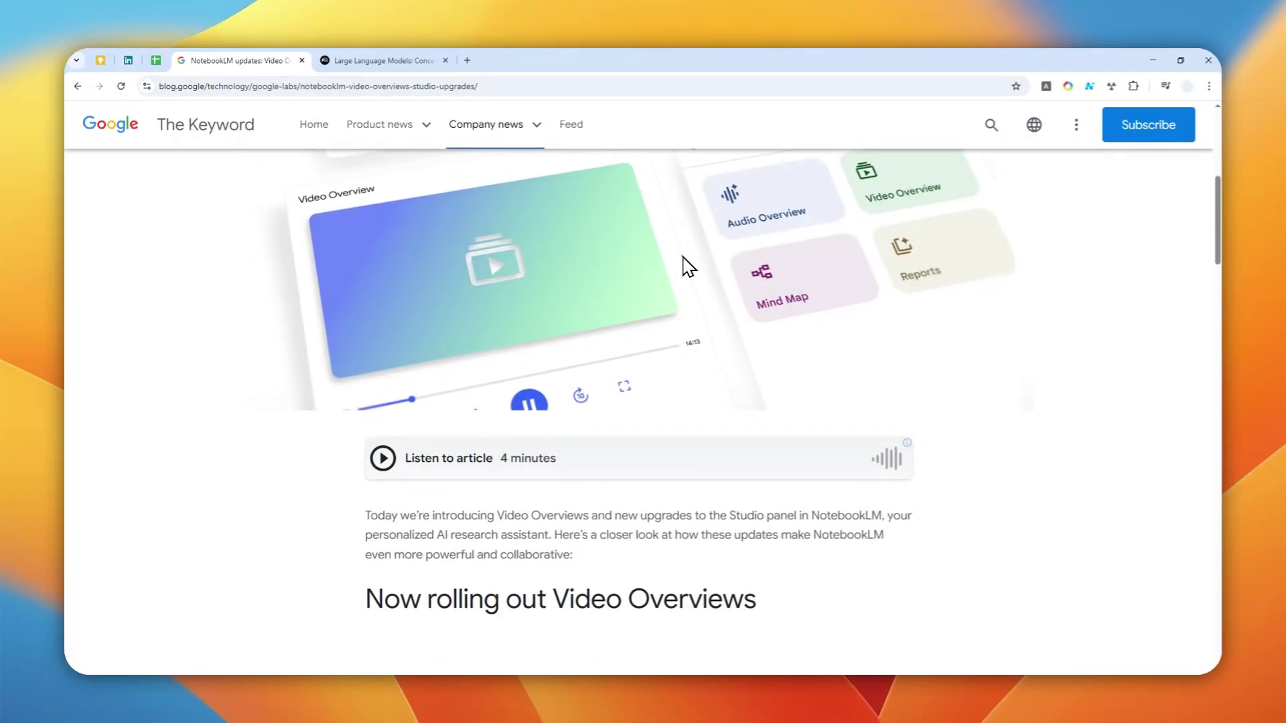
{"action": "scroll", "coordinate": [680, 254], "scroll_direction": "down", "scroll_amount": 2}
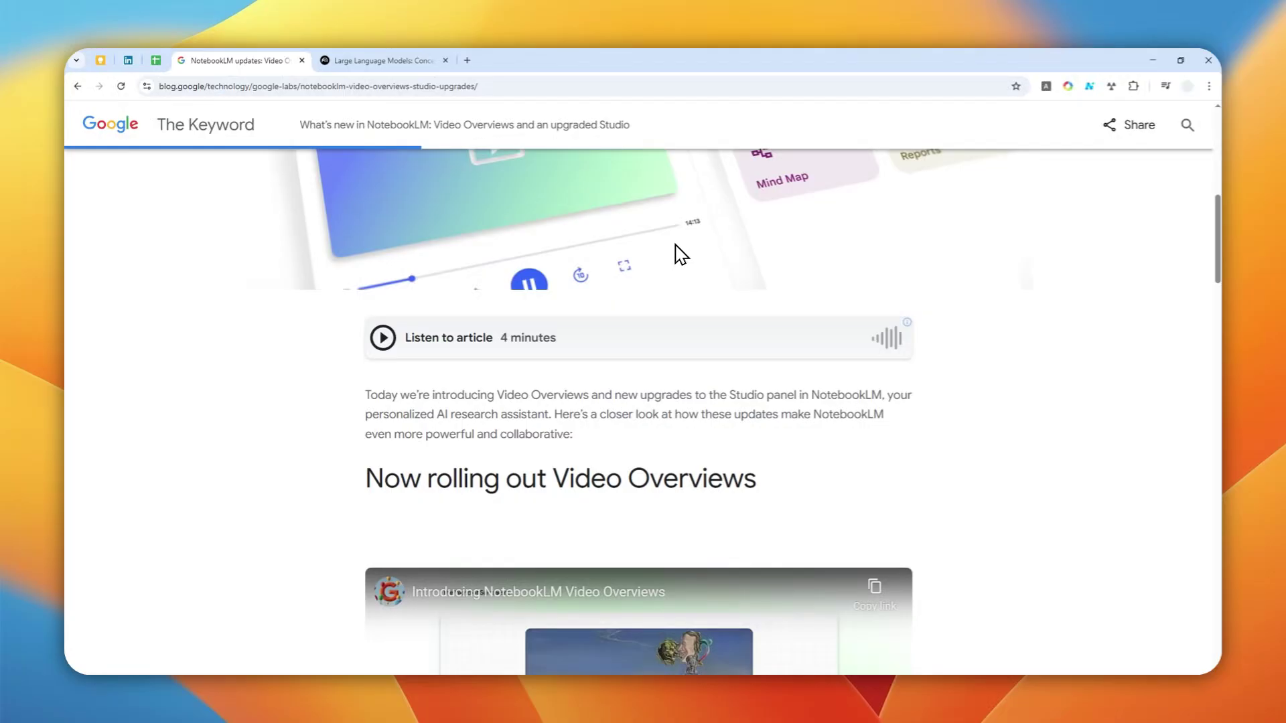
{"action": "scroll", "coordinate": [688, 272], "scroll_direction": "down", "scroll_amount": 3}
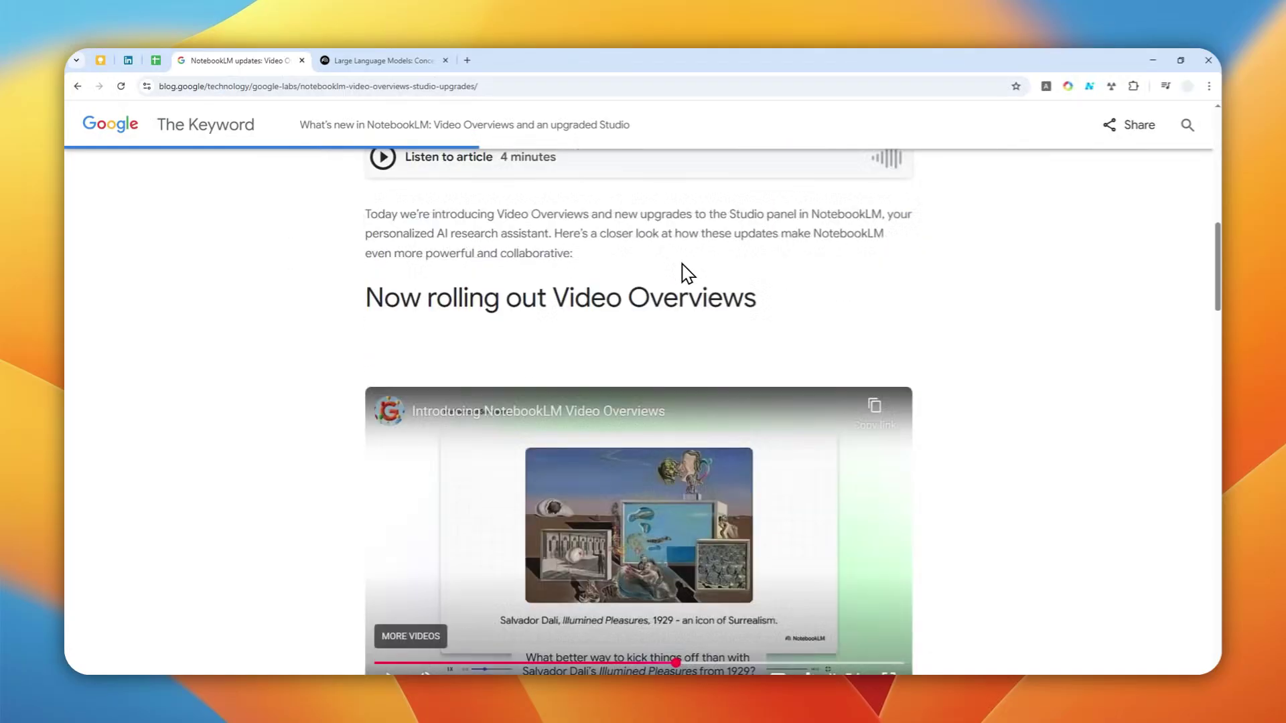
{"action": "scroll", "coordinate": [683, 265], "scroll_direction": "down", "scroll_amount": 2}
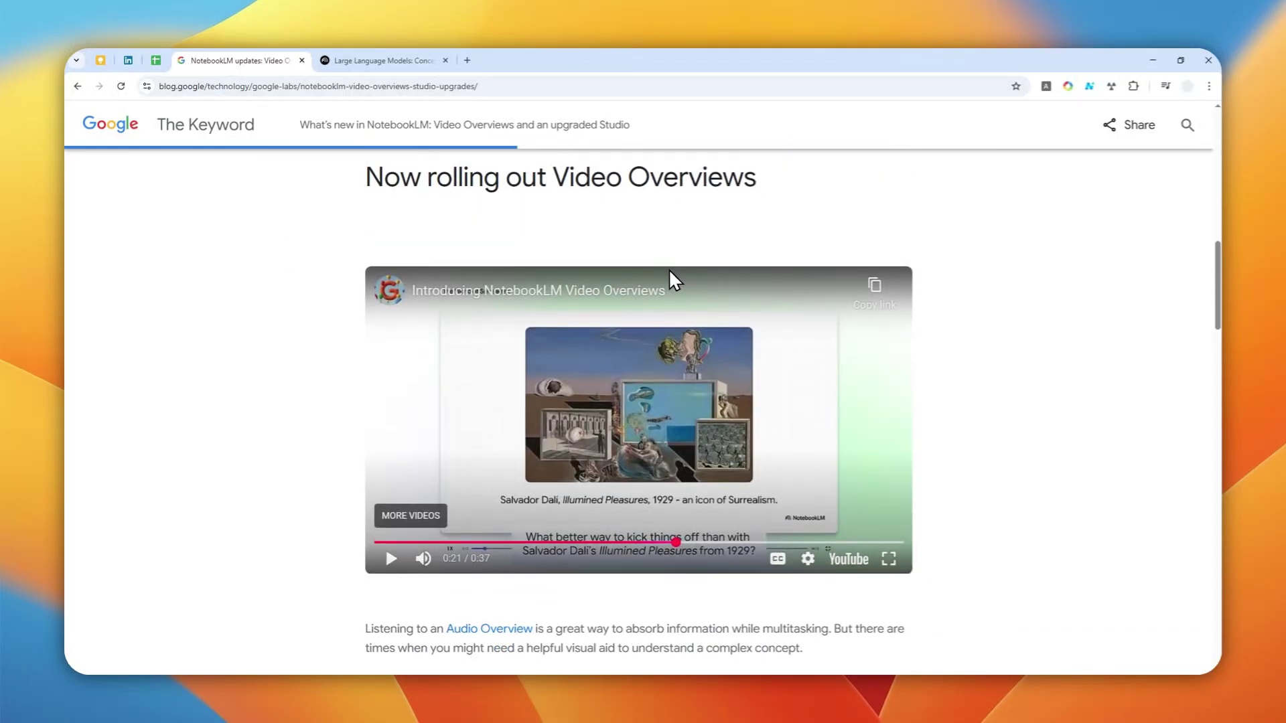
Play the Video Overviews introduction clip, pause it at 0:33, and return to the article title.
{"action": "left_click", "coordinate": [604, 413]}
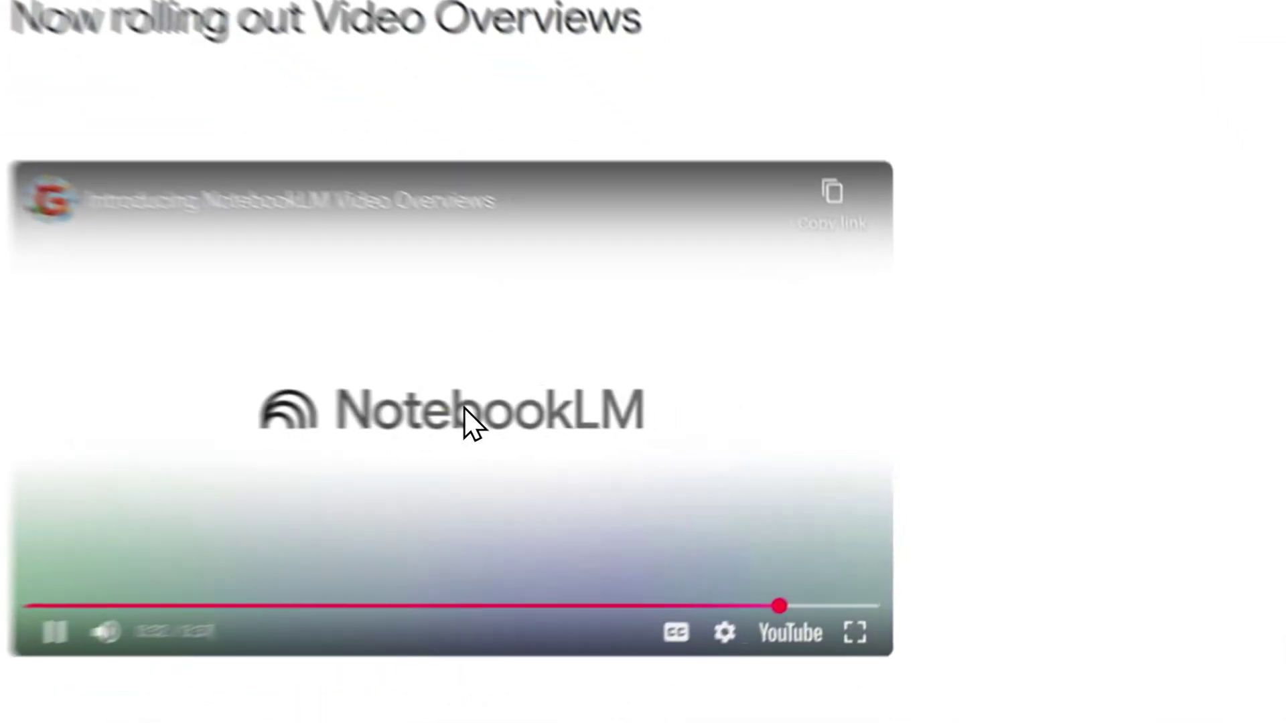
{"action": "left_click", "coordinate": [465, 409]}
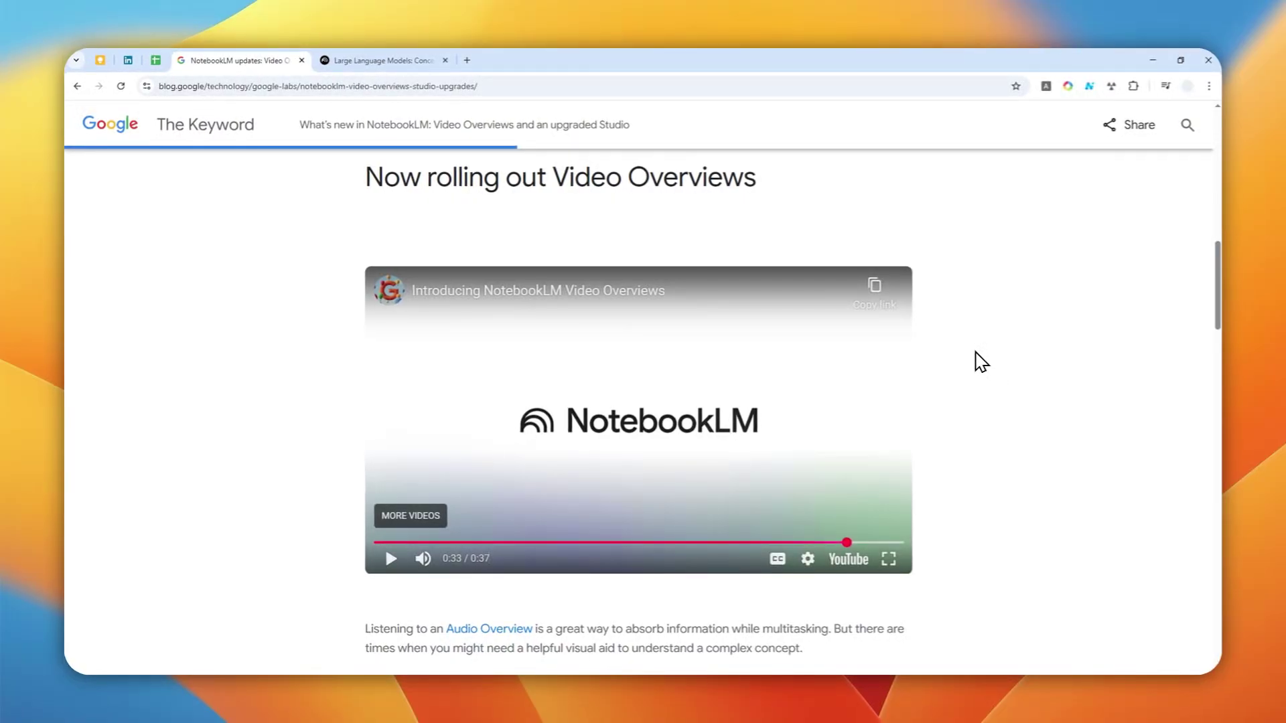
{"action": "scroll", "coordinate": [965, 352], "scroll_direction": "down", "scroll_amount": 3}
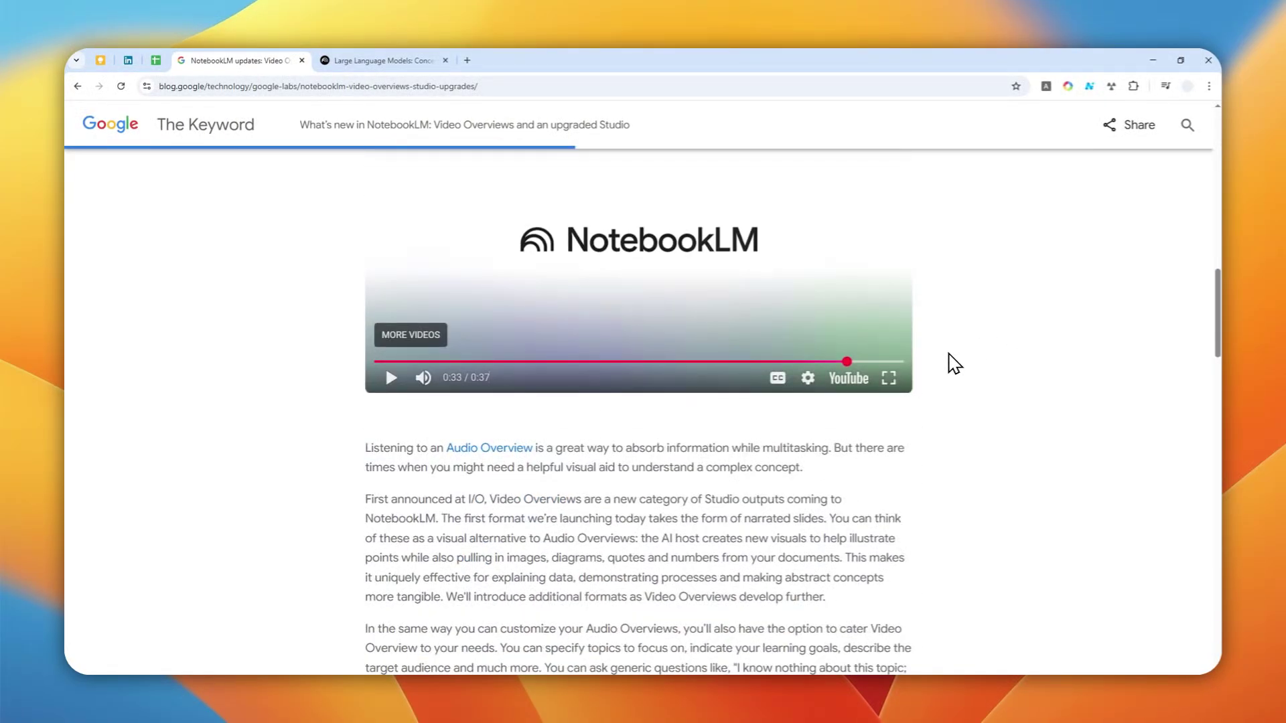
{"action": "scroll", "coordinate": [955, 364], "scroll_direction": "down", "scroll_amount": 4}
{"action": "scroll", "coordinate": [956, 365], "scroll_direction": "up", "scroll_amount": 10}
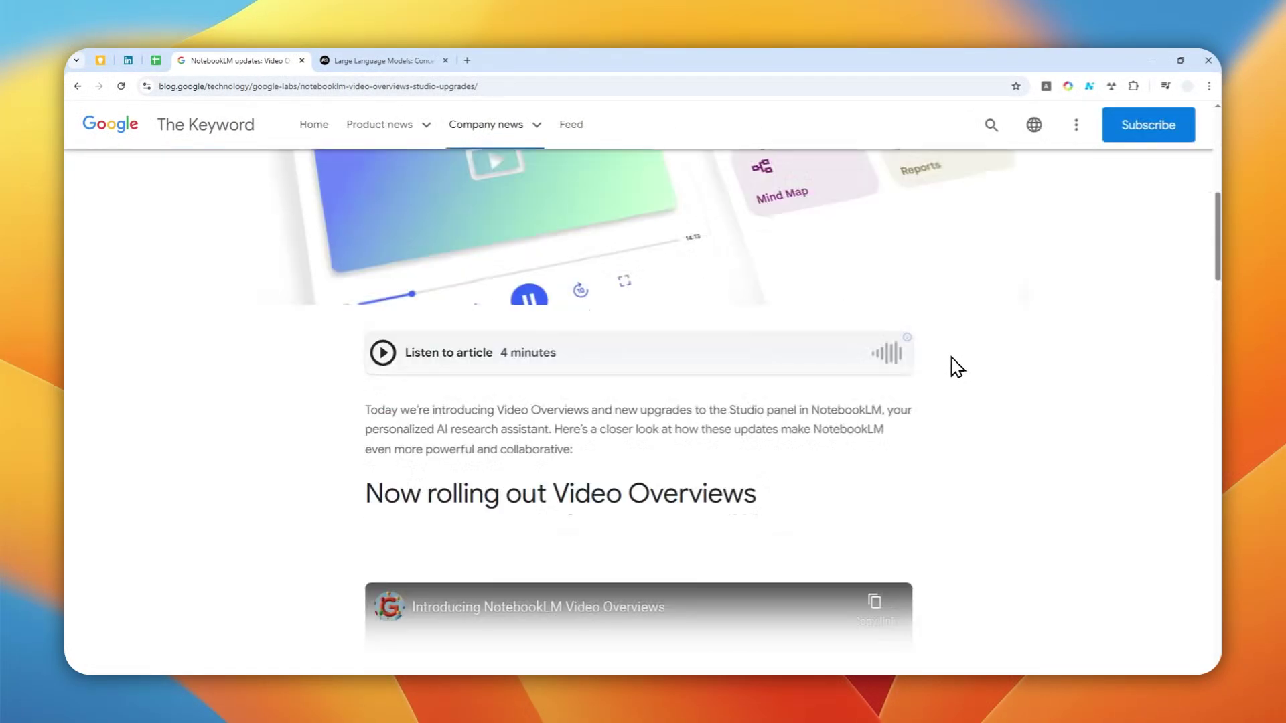
{"action": "scroll", "coordinate": [958, 367], "scroll_direction": "up", "scroll_amount": 7}
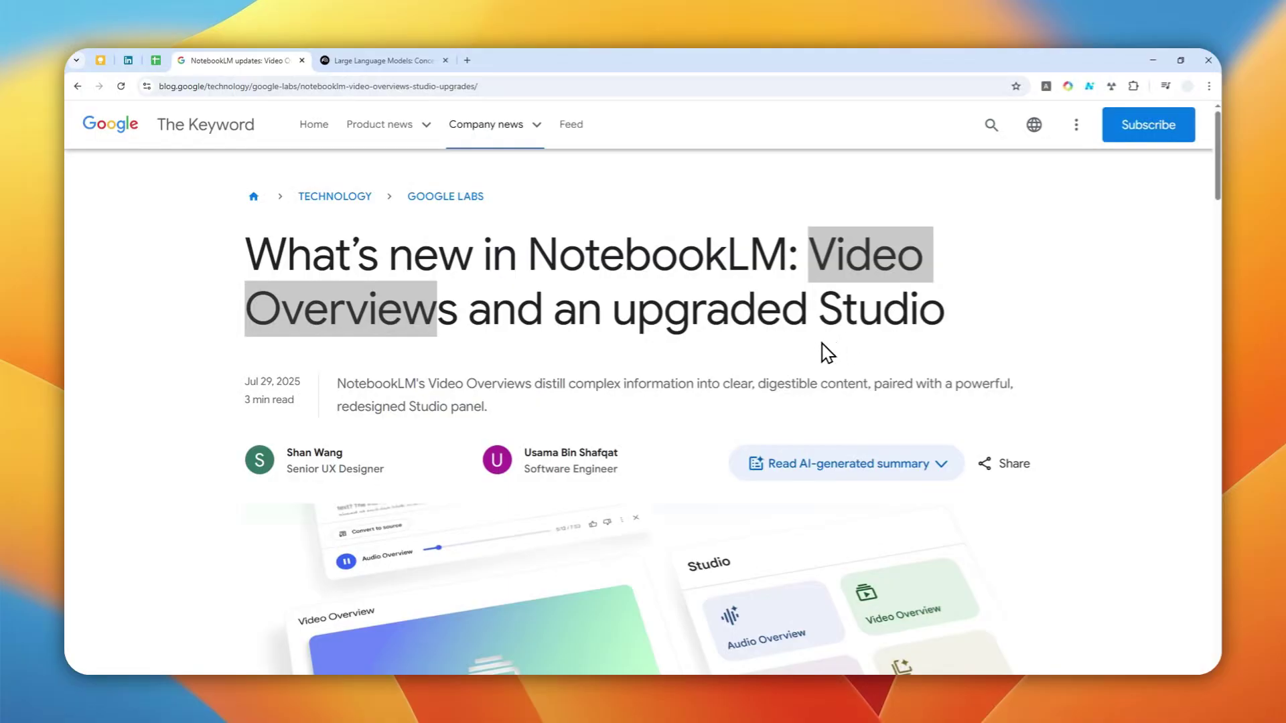
Go to notebooklm.google.com in a new tab and create a new untitled notebook.
{"action": "left_click", "coordinate": [467, 61]}
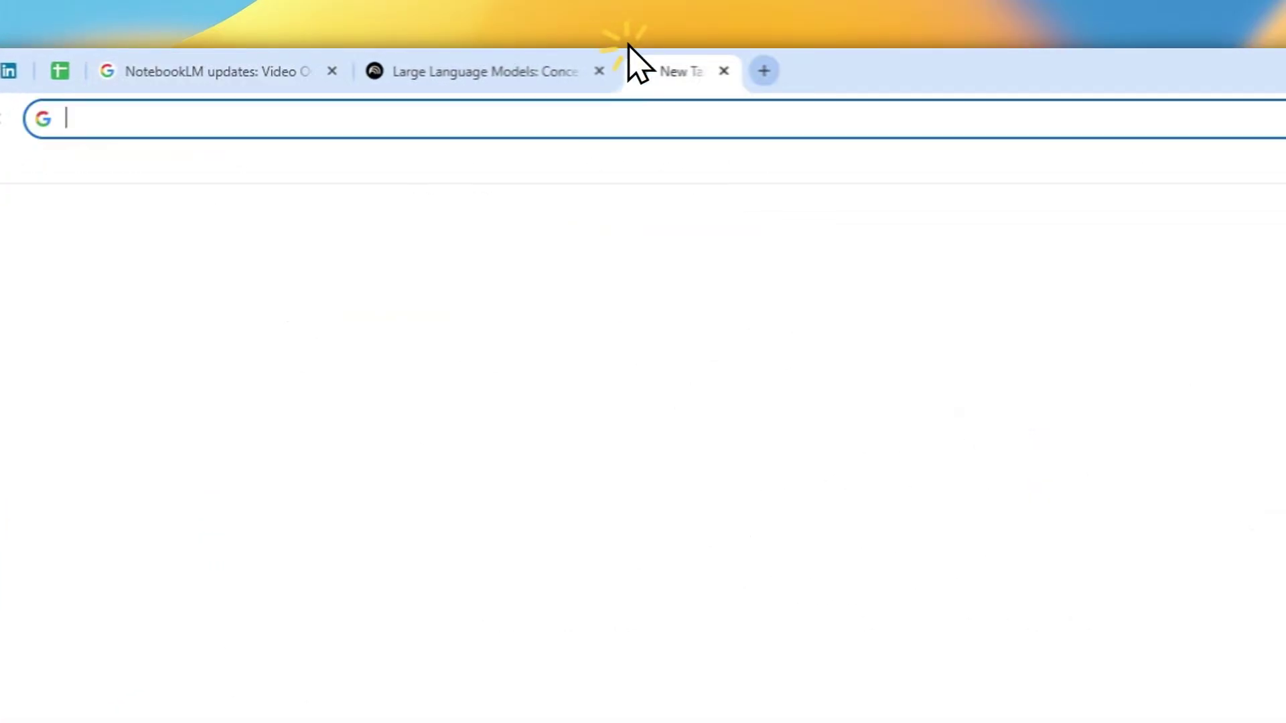
{"action": "type", "text": "notebooklm.google.com"}
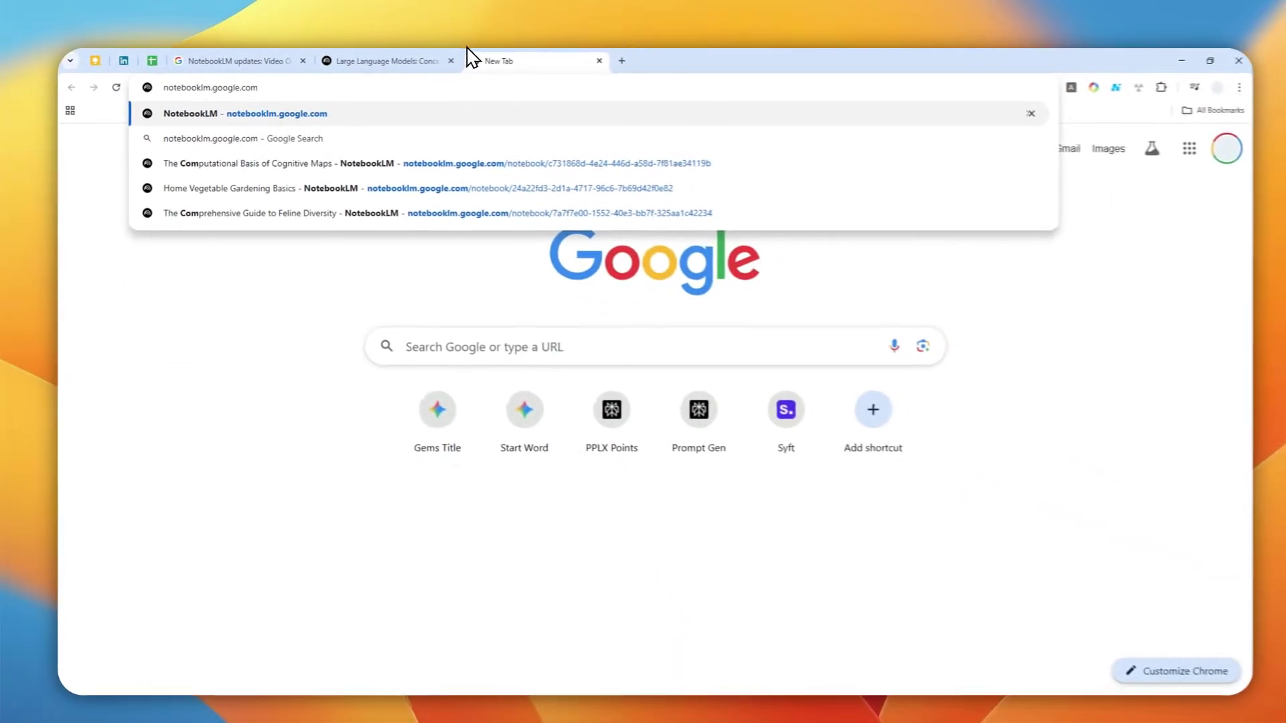
{"action": "key", "text": "Return"}
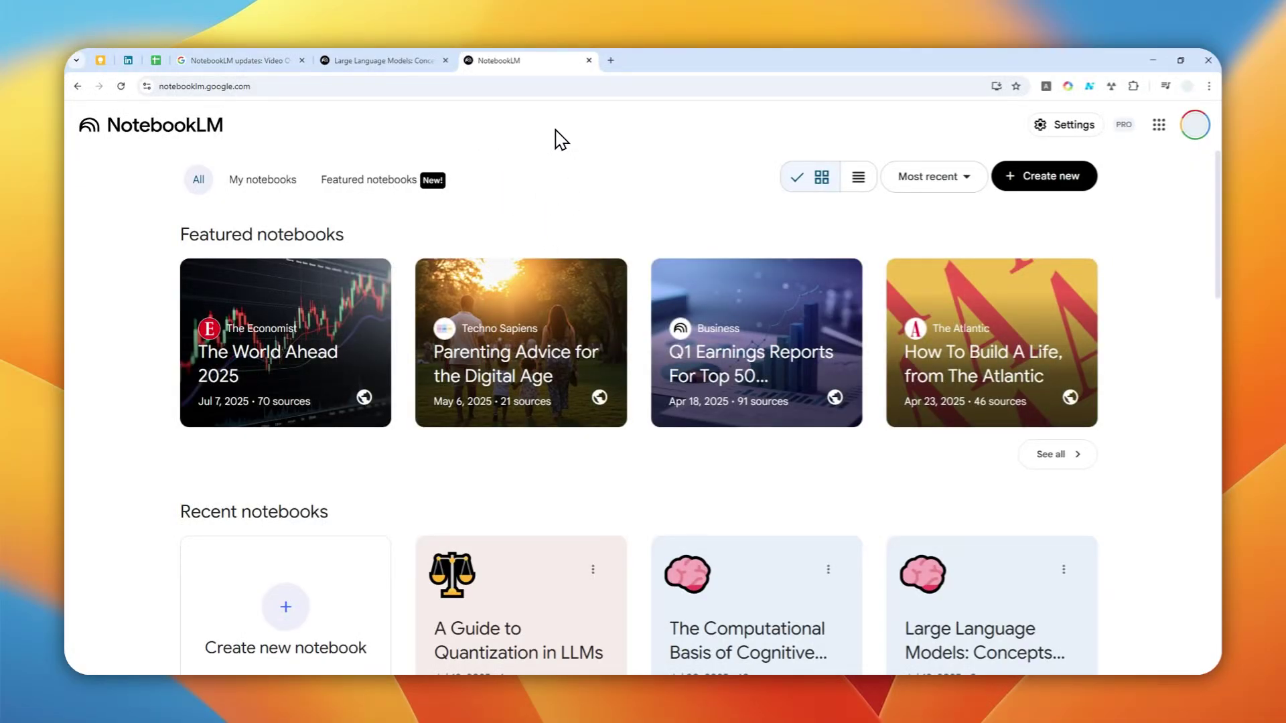
{"action": "scroll", "coordinate": [626, 171], "scroll_direction": "down", "scroll_amount": 5}
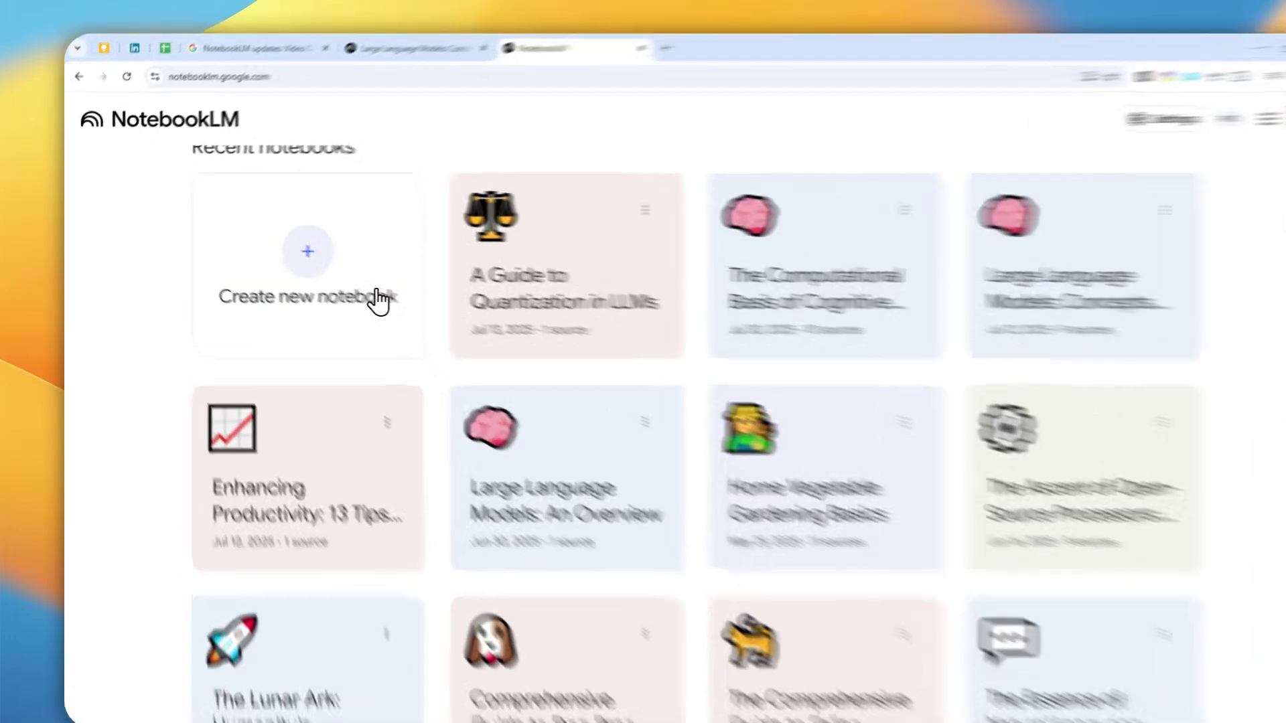
{"action": "left_click", "coordinate": [306, 276]}
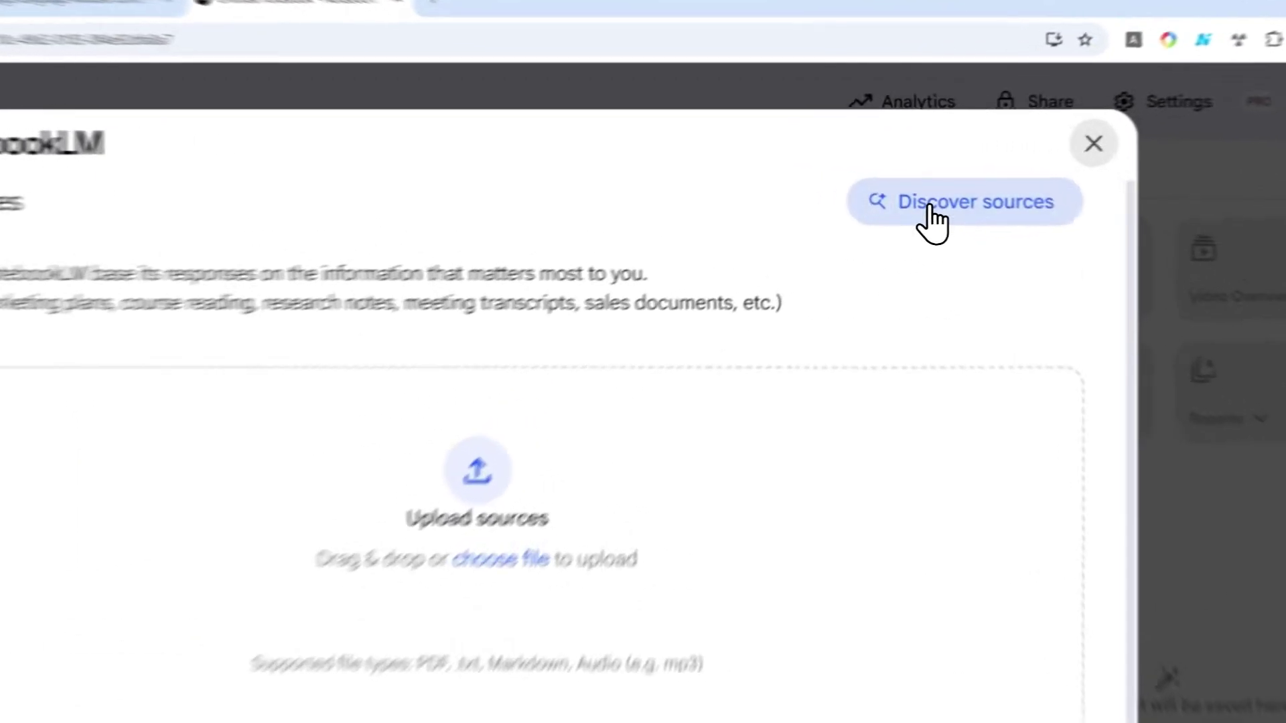
Search Discover sources for 'Mixture of Expert in AI. What is that?' and submit the query.
{"action": "left_click", "coordinate": [921, 195]}
{"action": "left_click", "coordinate": [596, 359]}
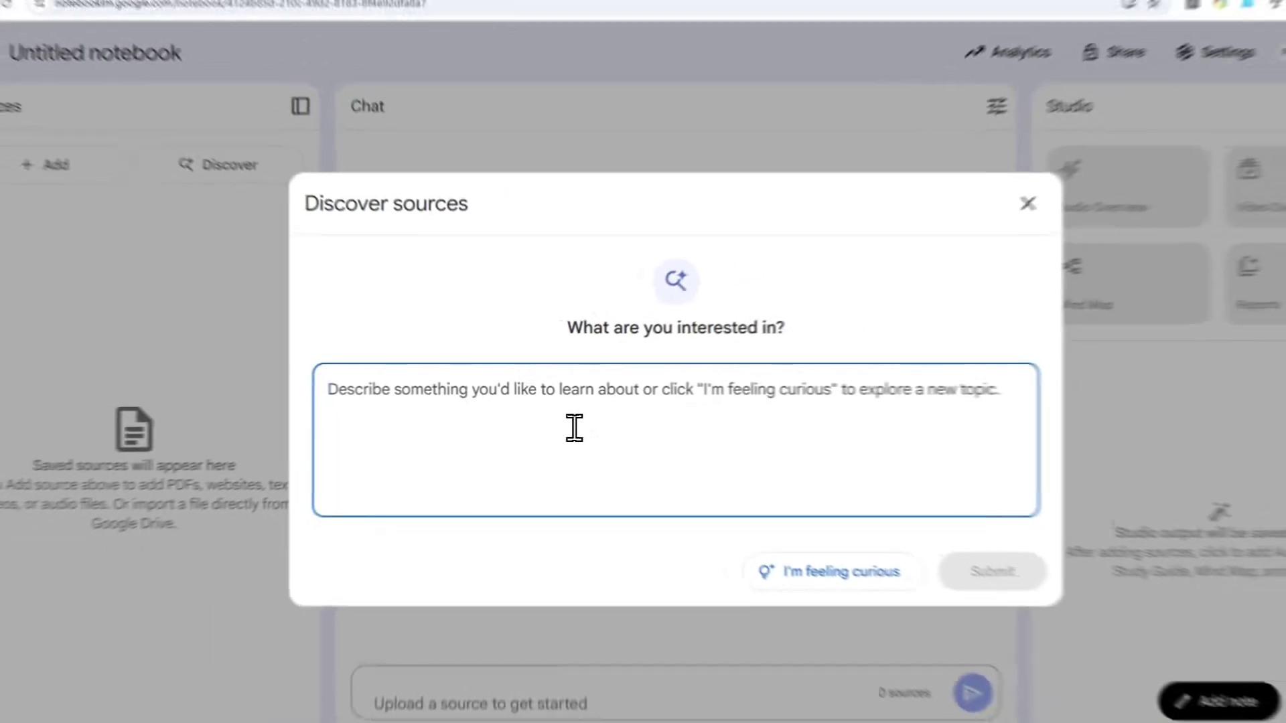
{"action": "type", "text": "Mixt"}
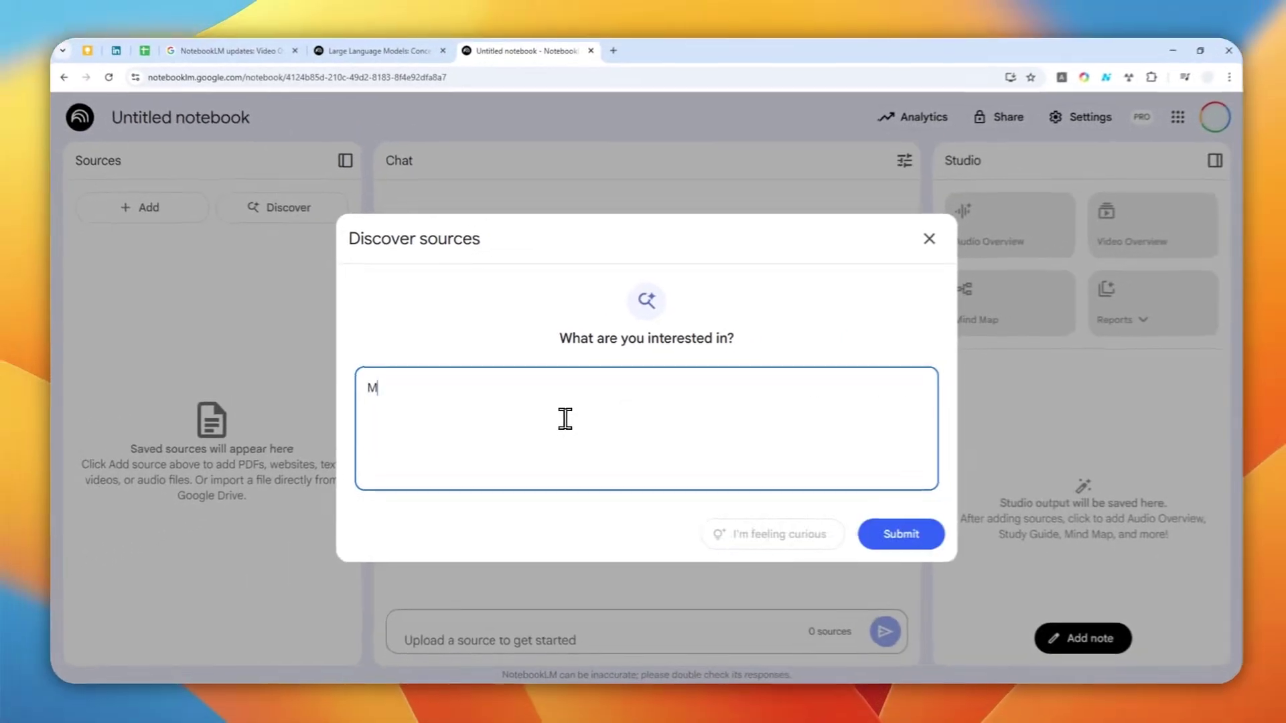
{"action": "type", "text": "ure of Expert in AI. What is"}
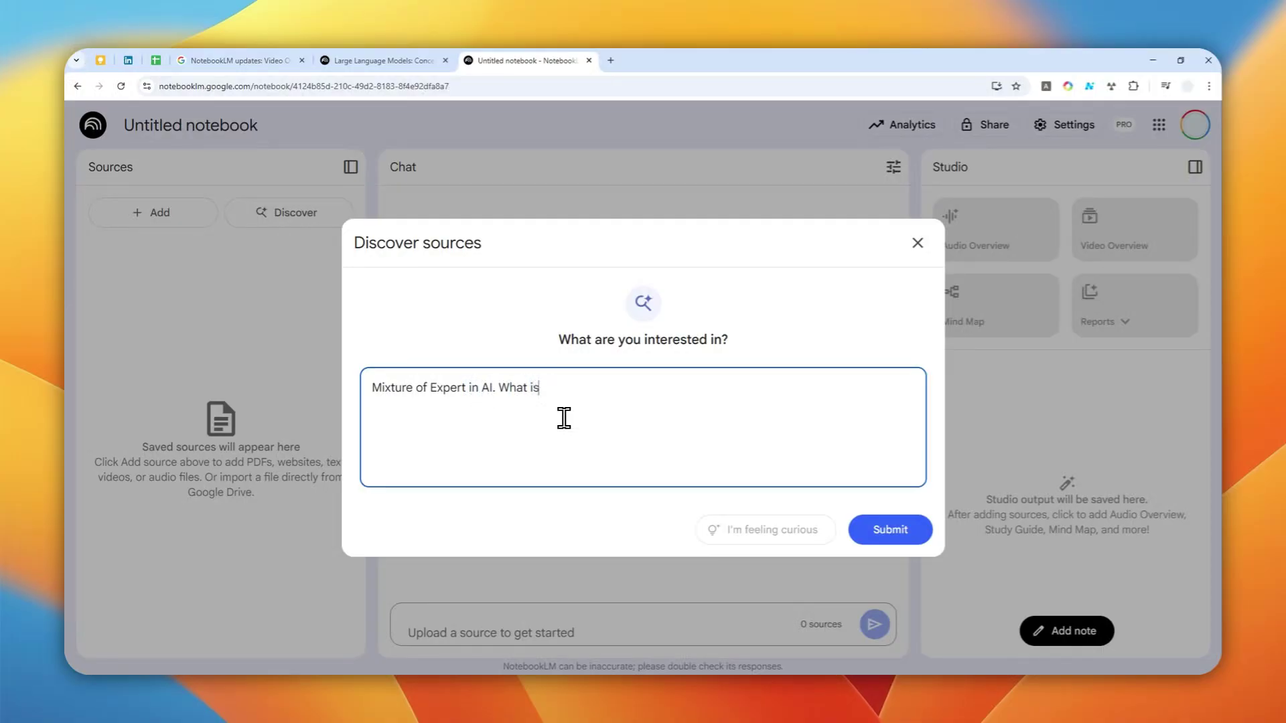
{"action": "key", "text": "BackSpace"}
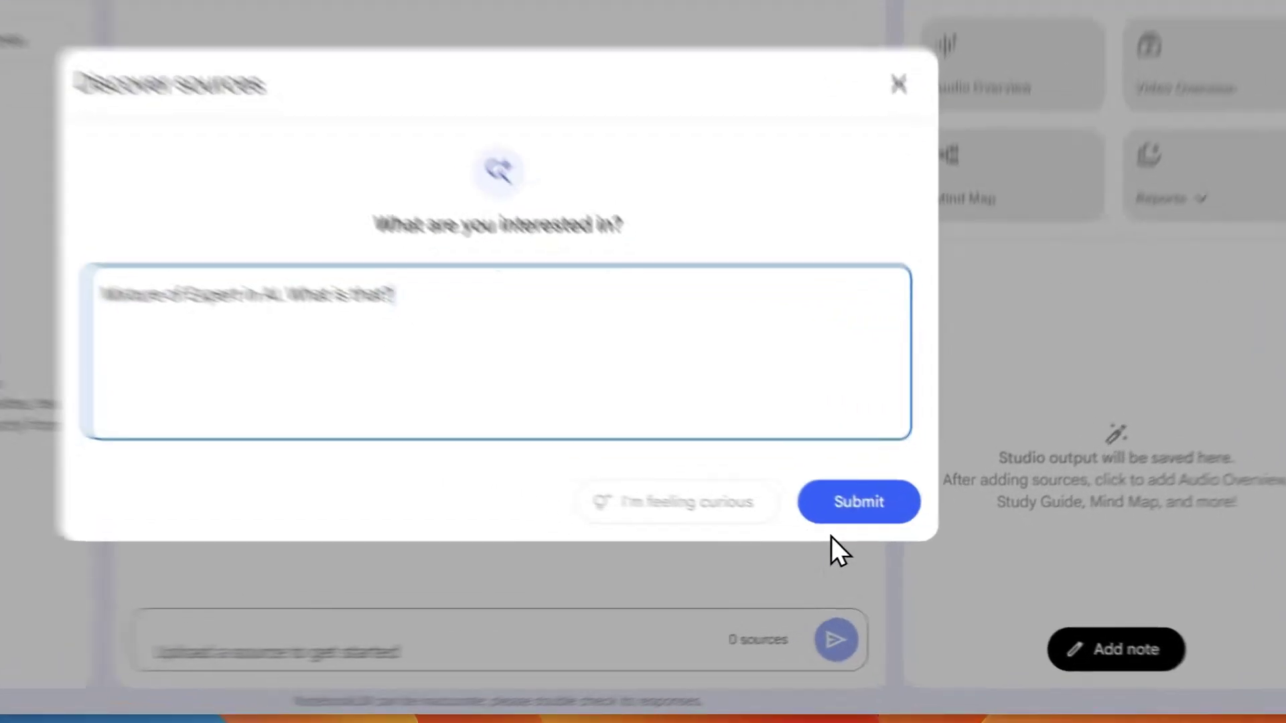
{"action": "left_click", "coordinate": [890, 529]}
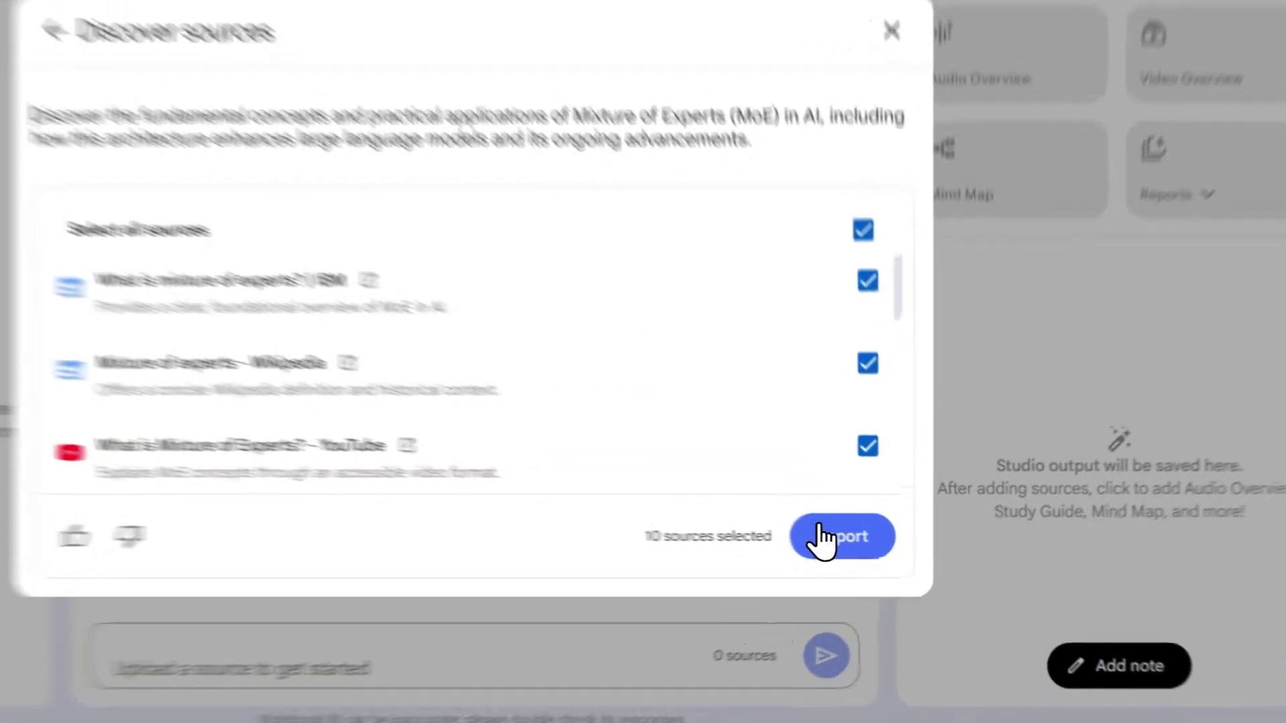
Import all ten discovered Mixture of Experts sources into the notebook.
{"action": "left_click", "coordinate": [868, 548]}
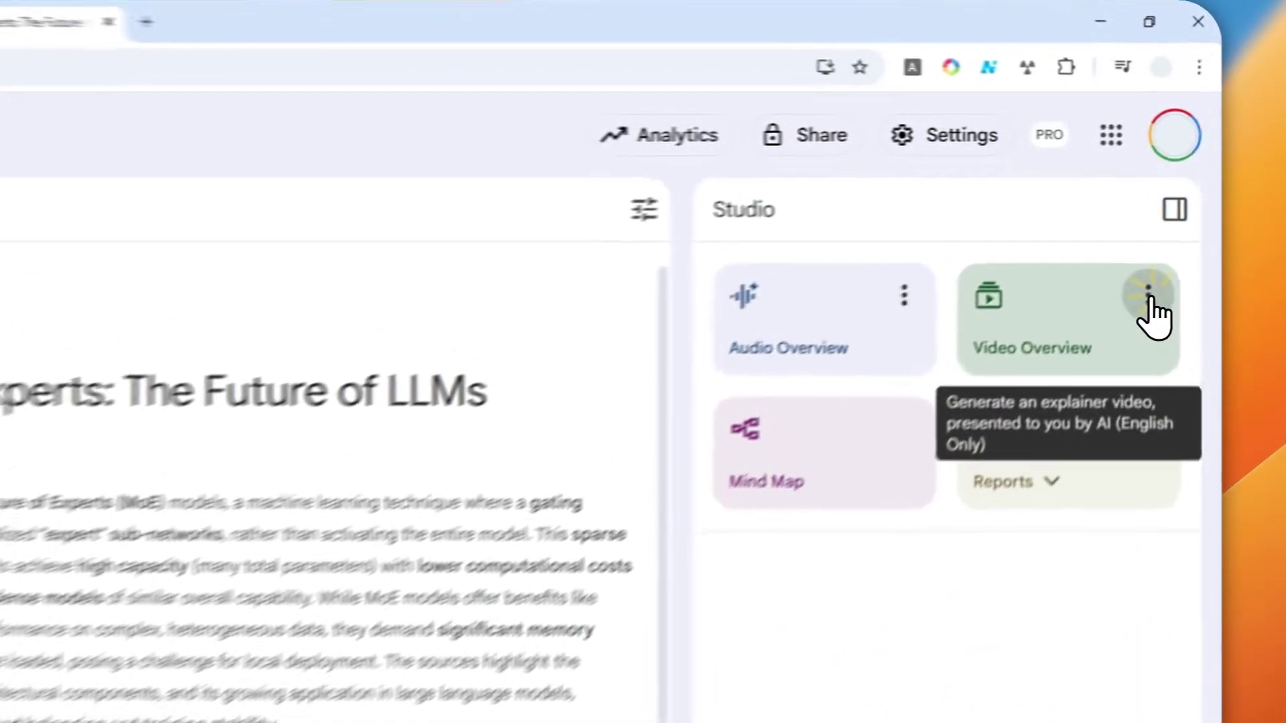
Look over the Video Overview Customize options, close them unchanged, and start generating the overview.
{"action": "left_click", "coordinate": [1180, 216]}
{"action": "left_click", "coordinate": [1076, 400]}
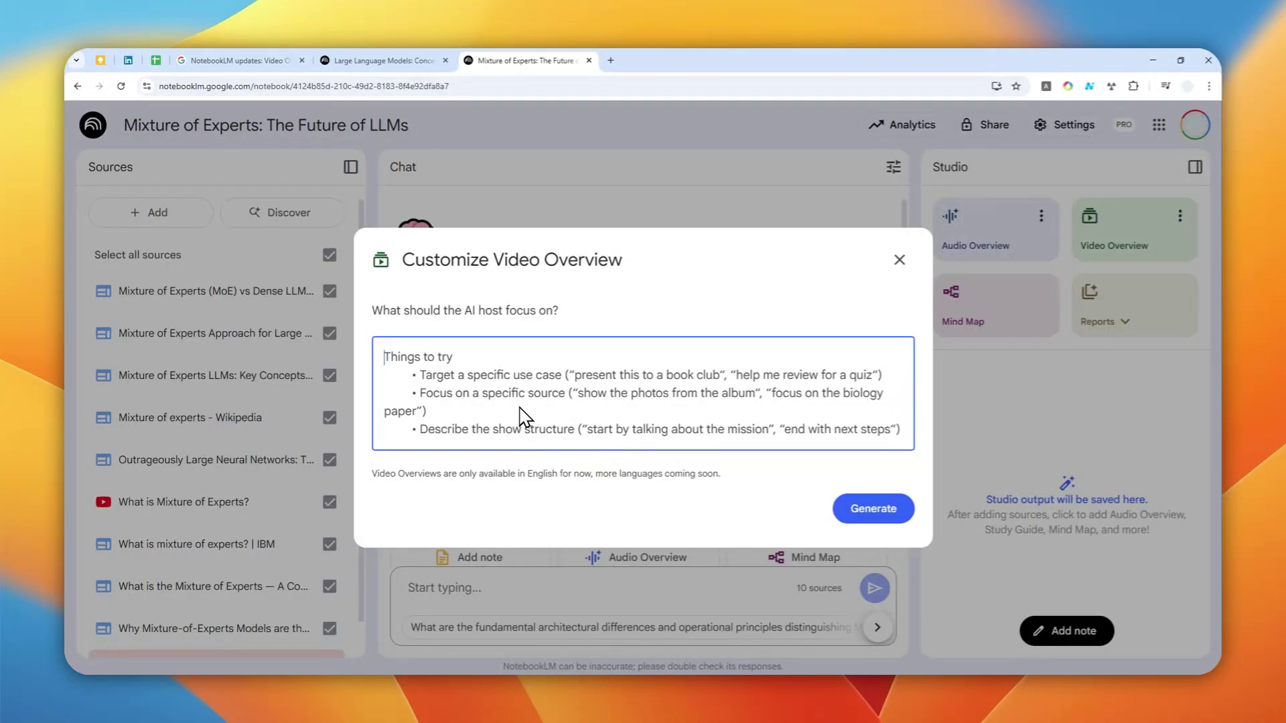
{"action": "left_click", "coordinate": [898, 260]}
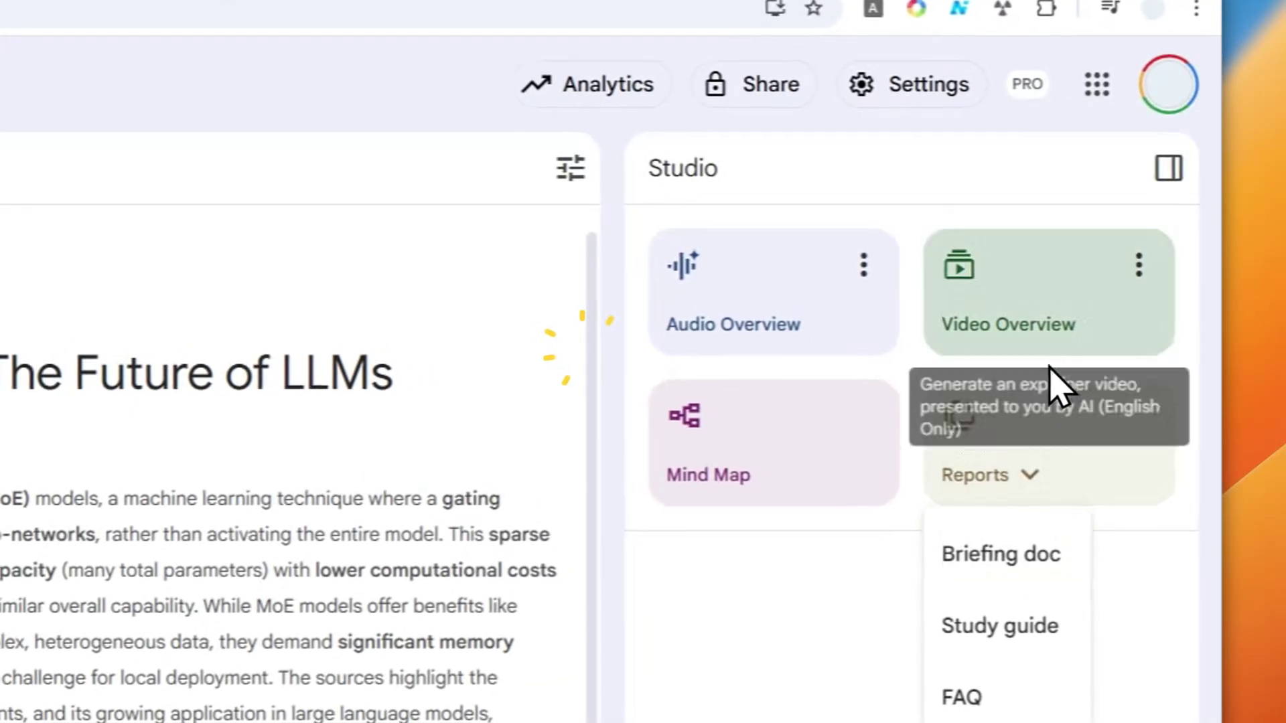
{"action": "left_click", "coordinate": [971, 321]}
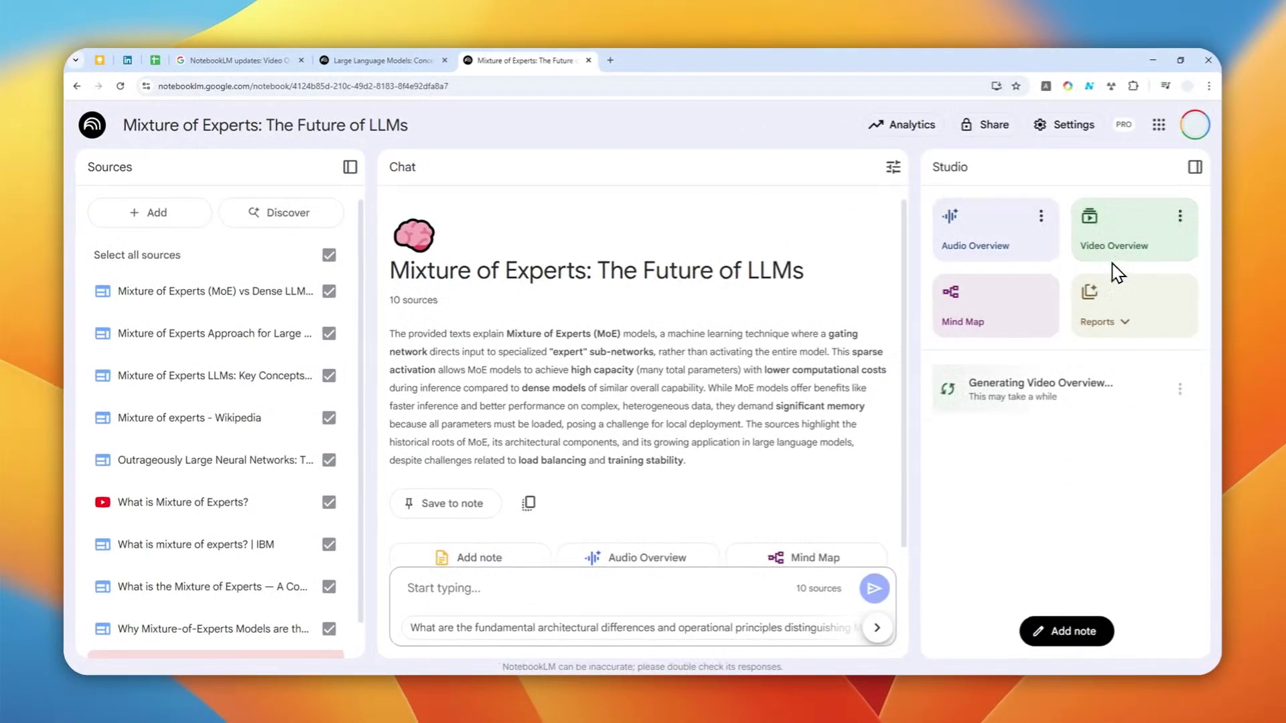
Browse the Reports type list while the Video Overview finishes generating.
{"action": "left_click", "coordinate": [1066, 377]}
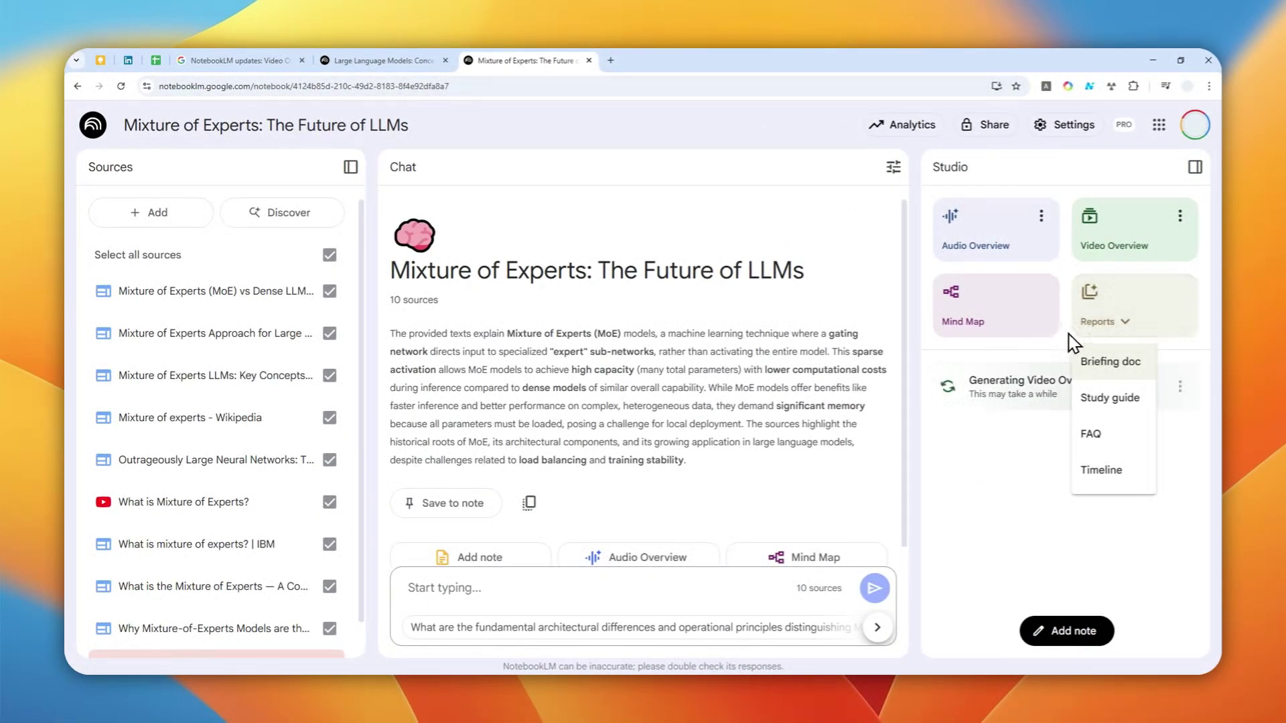
{"action": "left_click", "coordinate": [1037, 401]}
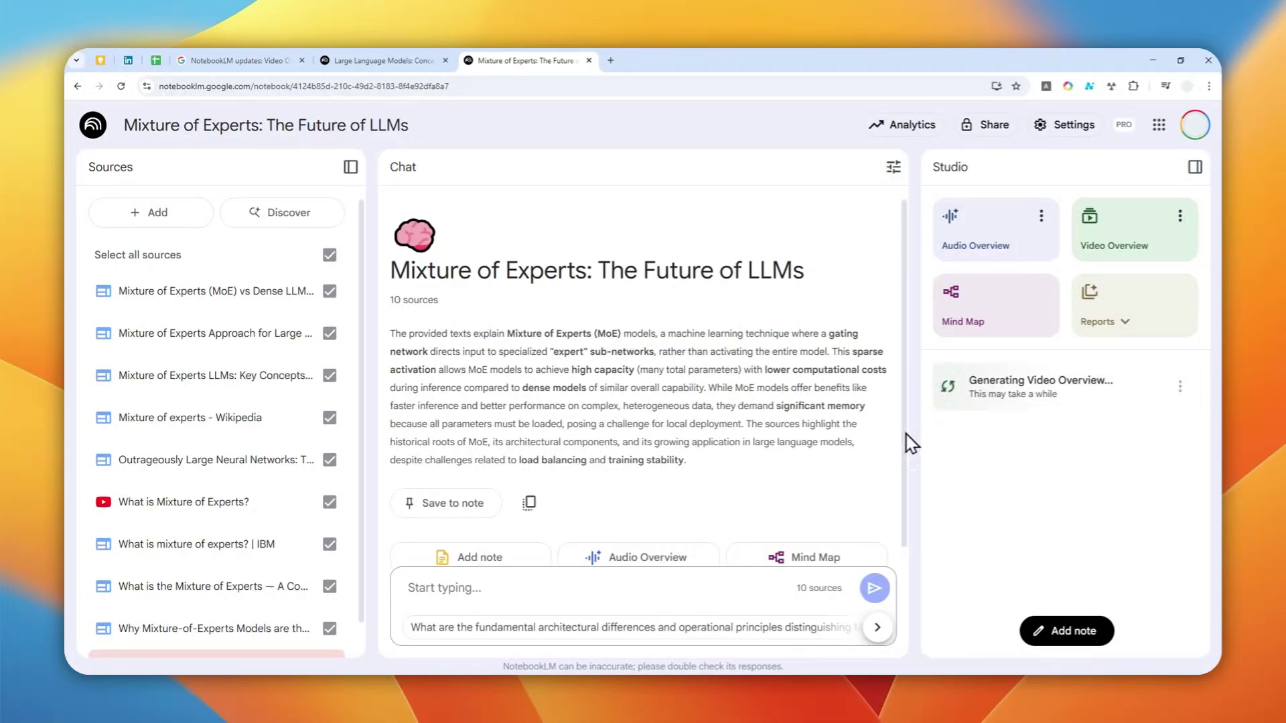
{"action": "left_click", "coordinate": [624, 651]}
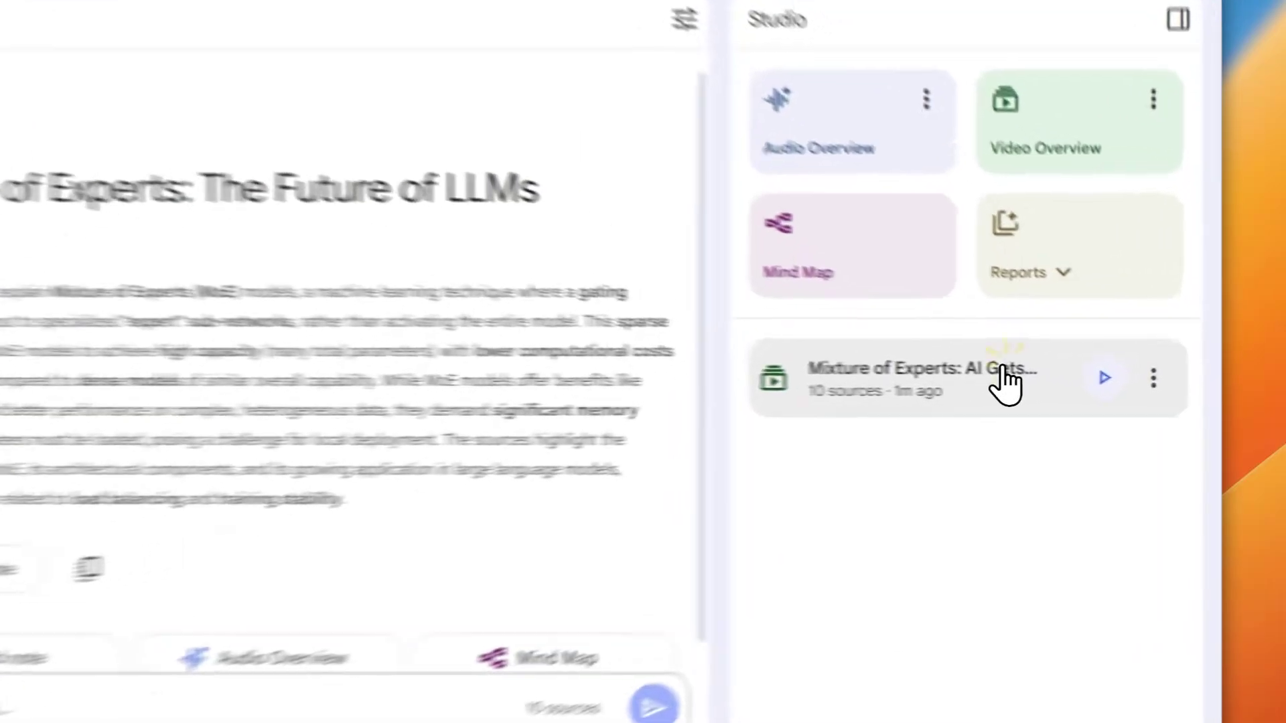
Play the finished Video Overview, seek ahead, and pause at 02:08 on the Dense Model slide.
{"action": "left_click", "coordinate": [1088, 392]}
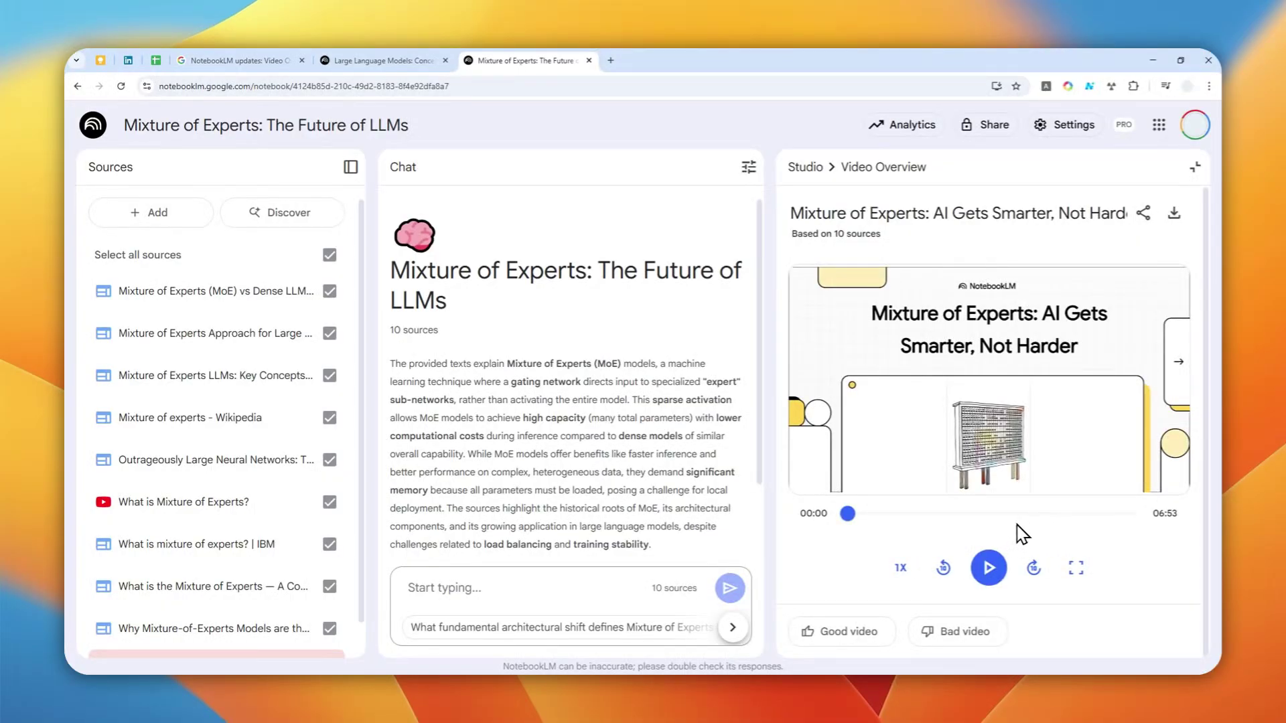
{"action": "left_click", "coordinate": [988, 567]}
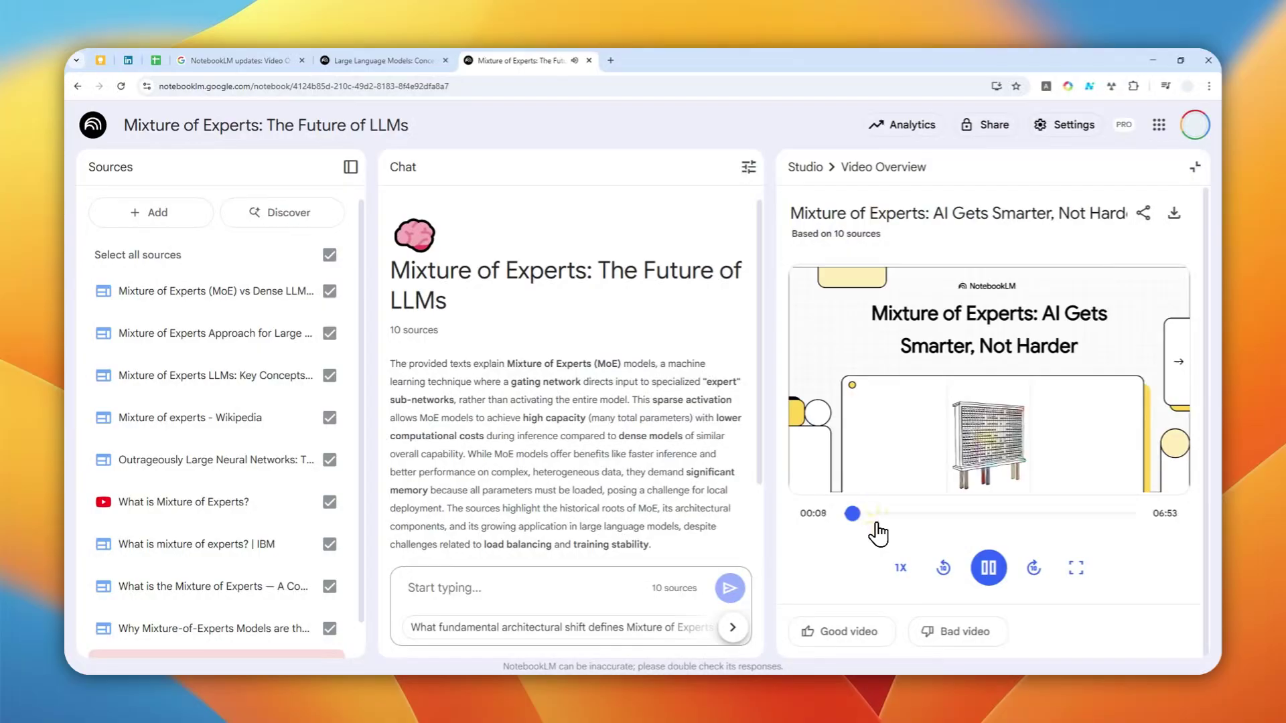
{"action": "left_click", "coordinate": [877, 526]}
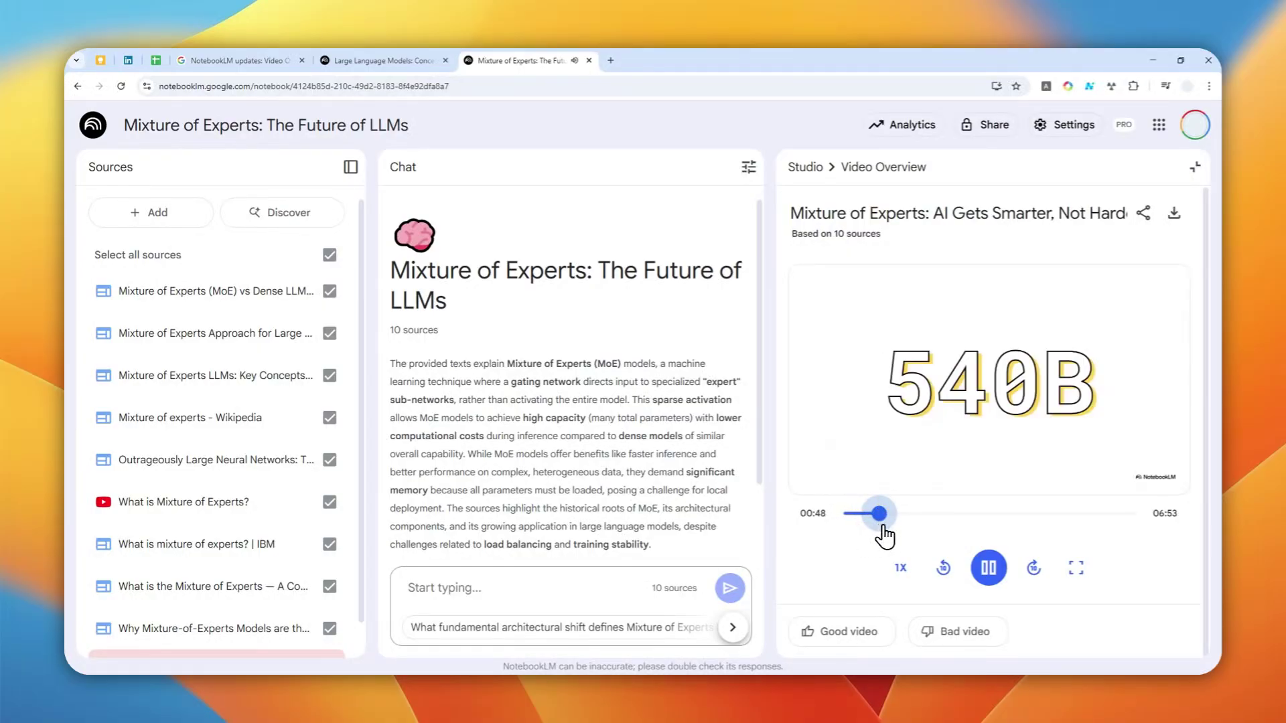
{"action": "left_click", "coordinate": [930, 529]}
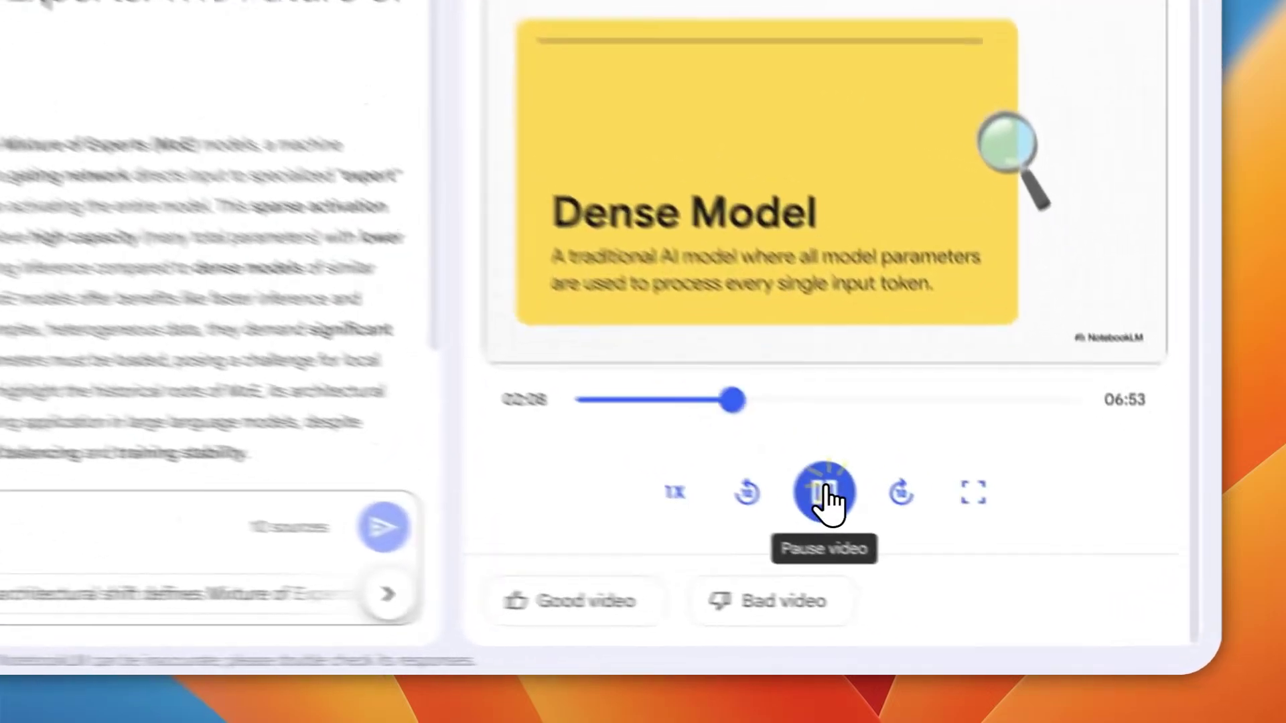
{"action": "left_click", "coordinate": [989, 568]}
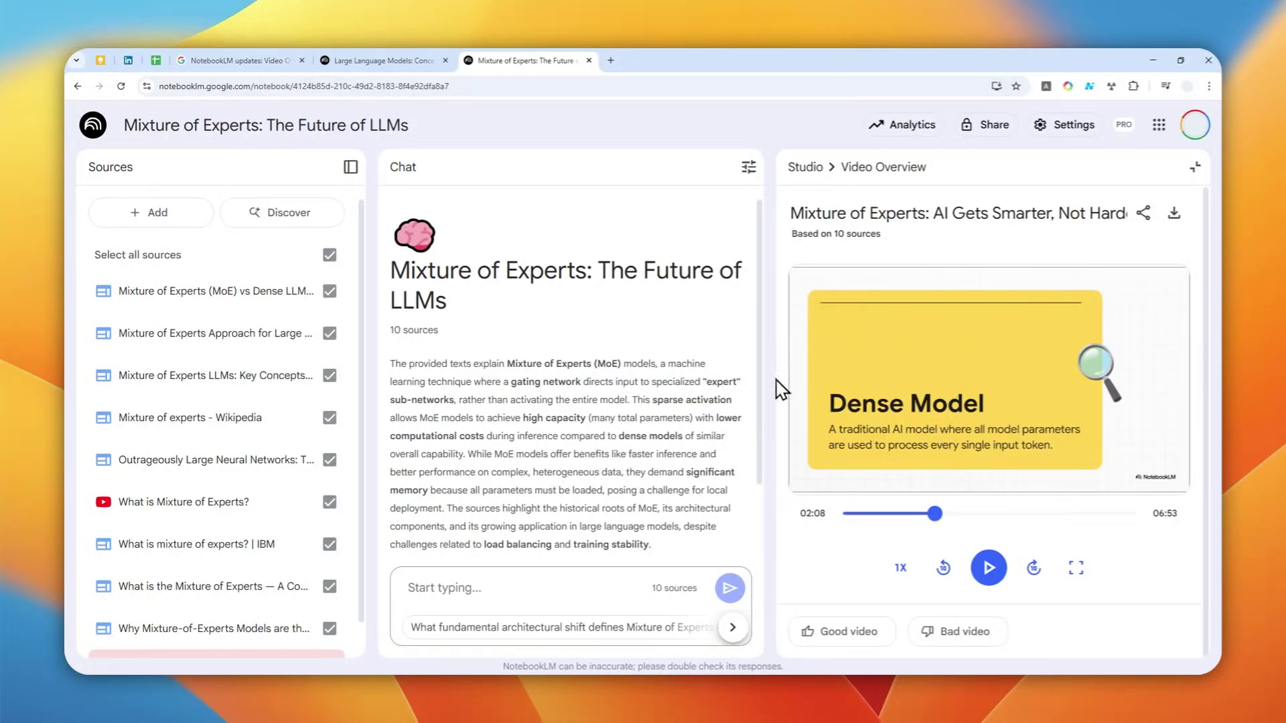
Switch between the blog and notebook tabs, ending on the blog article's headline.
{"action": "left_click", "coordinate": [231, 60]}
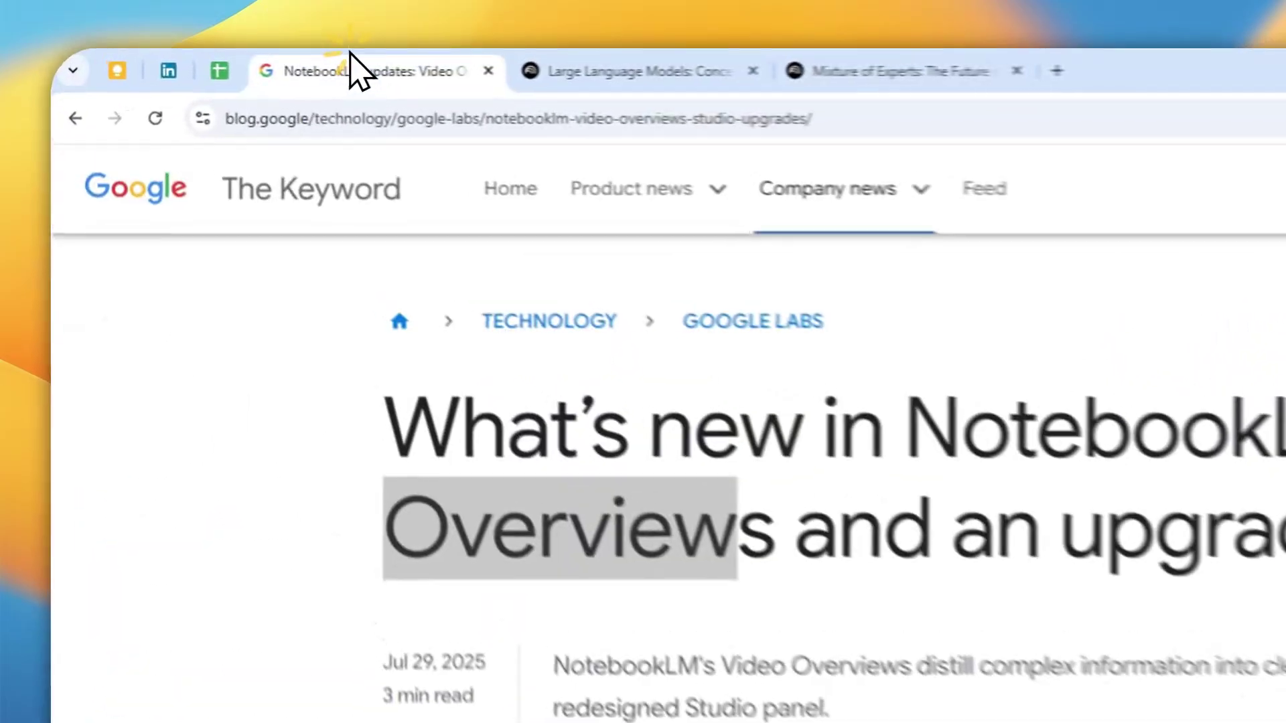
{"action": "scroll", "coordinate": [967, 456], "scroll_direction": "down", "scroll_amount": 5}
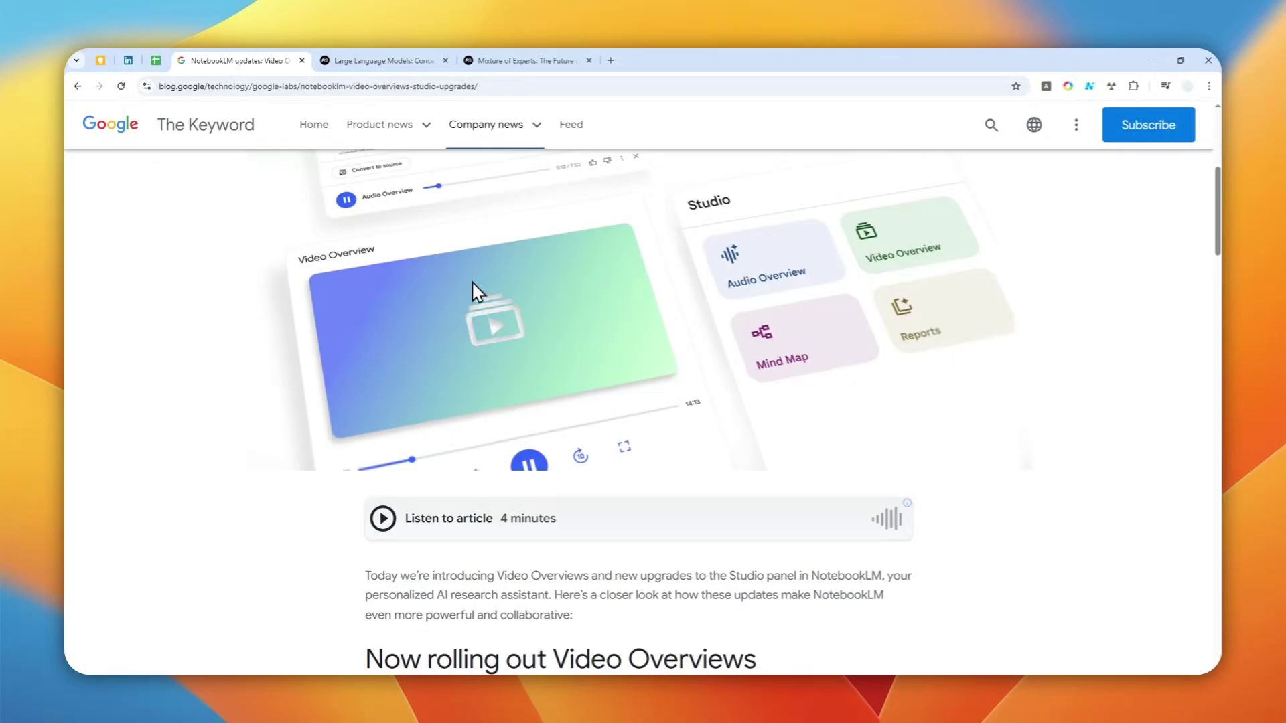
{"action": "left_click", "coordinate": [522, 54]}
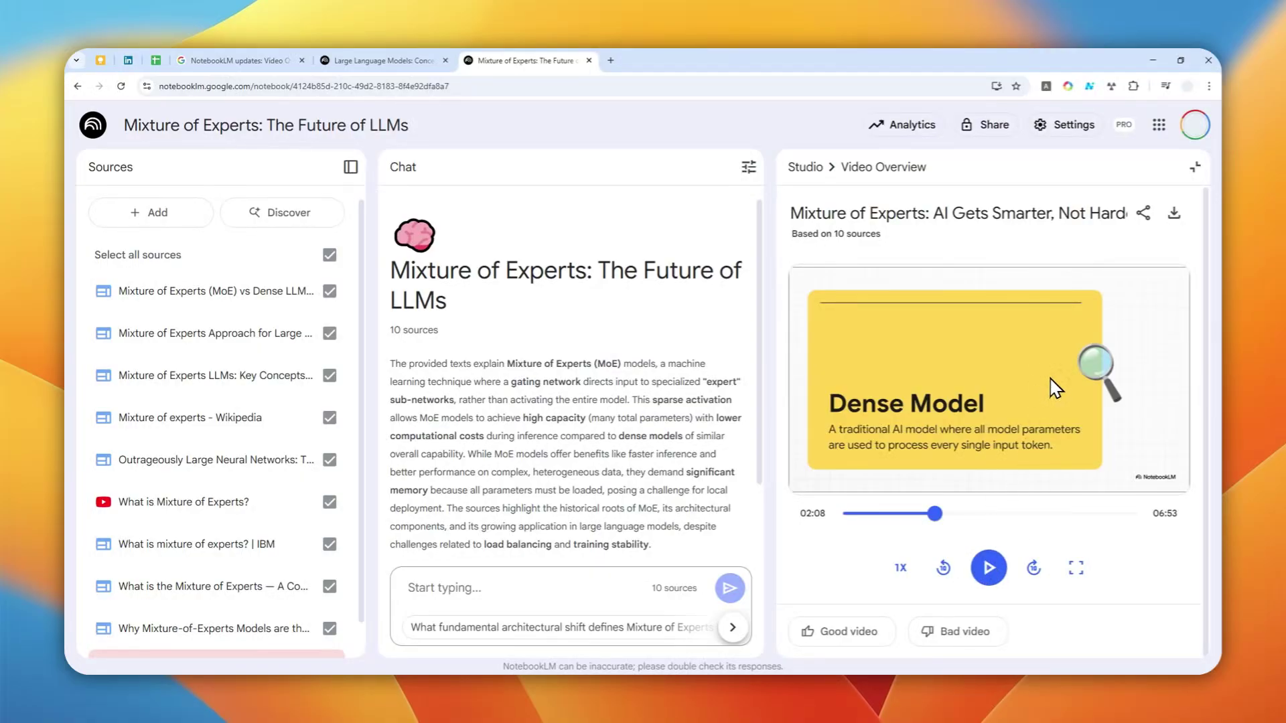
{"action": "left_click", "coordinate": [275, 60]}
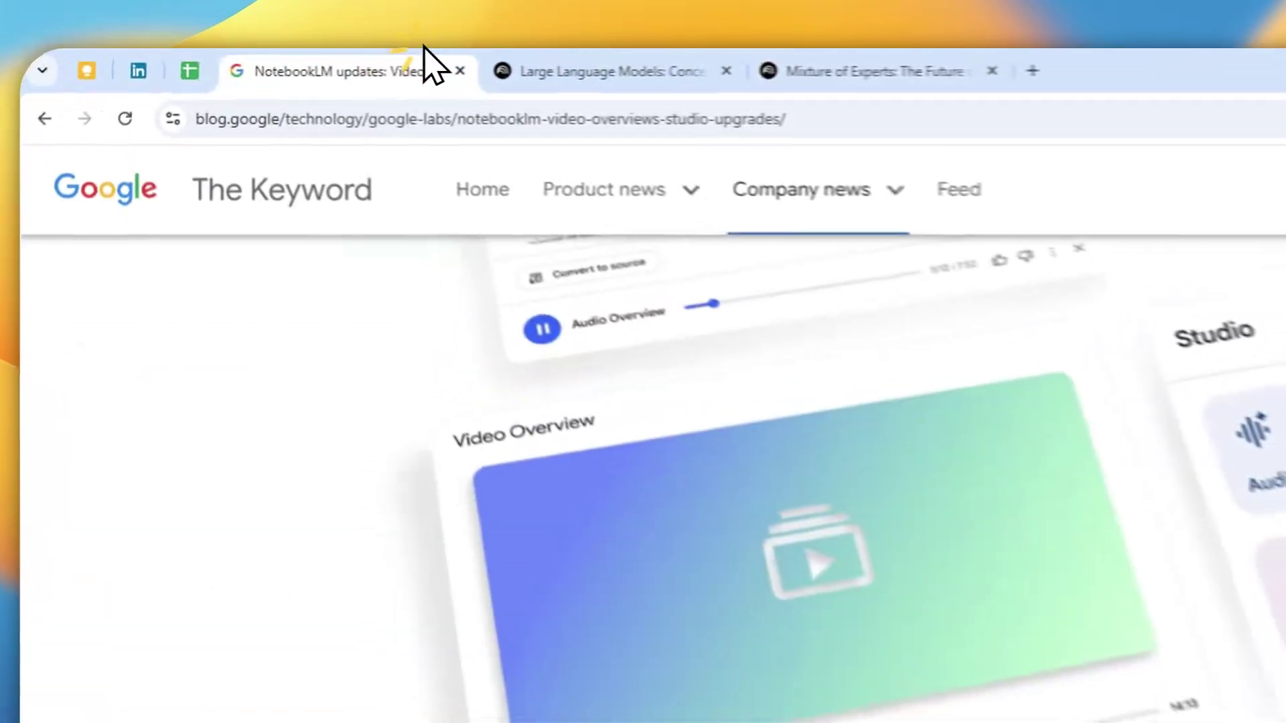
{"action": "scroll", "coordinate": [866, 402], "scroll_direction": "up", "scroll_amount": 5}
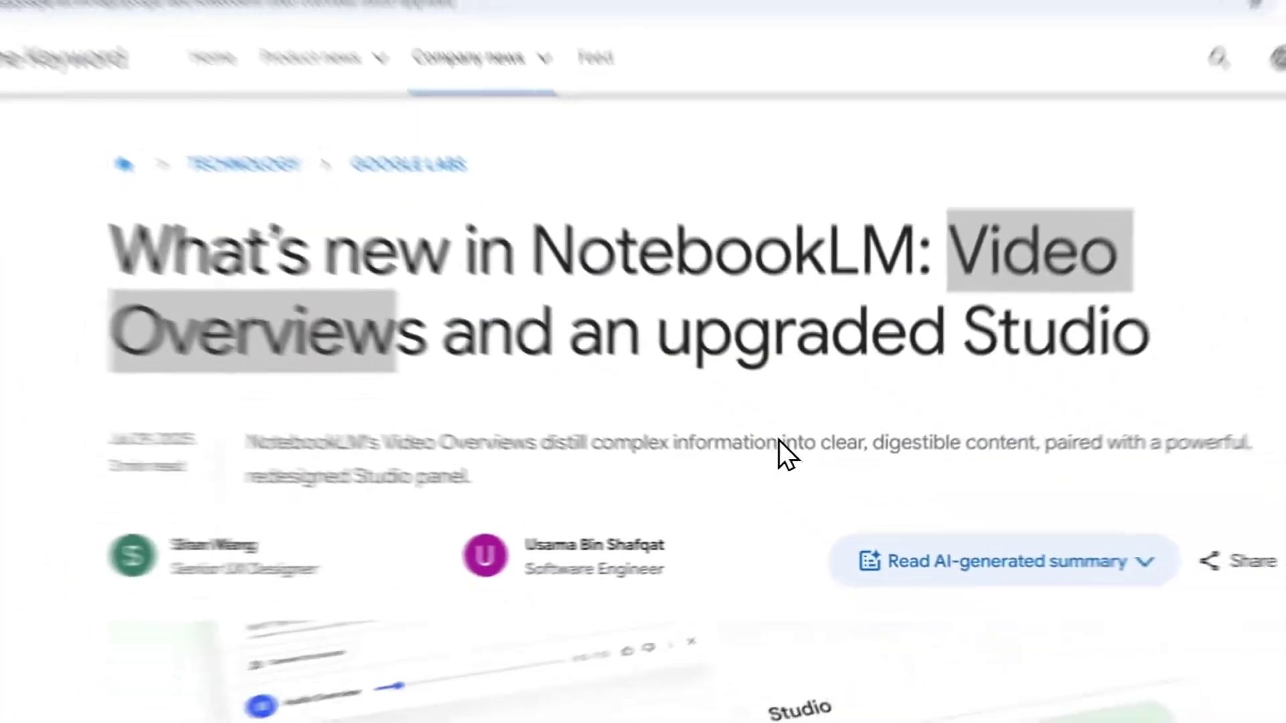